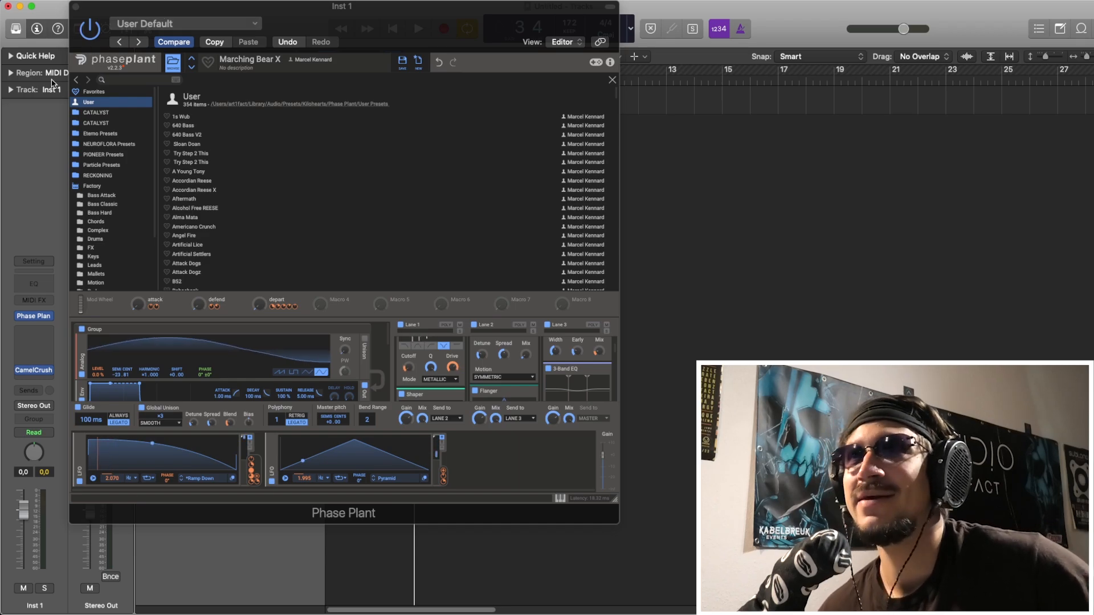
Close the Phase Plant window and examine the Inst 1 MIDI region in the arrangement.
{"action": "left_click", "coordinate": [74, 7]}
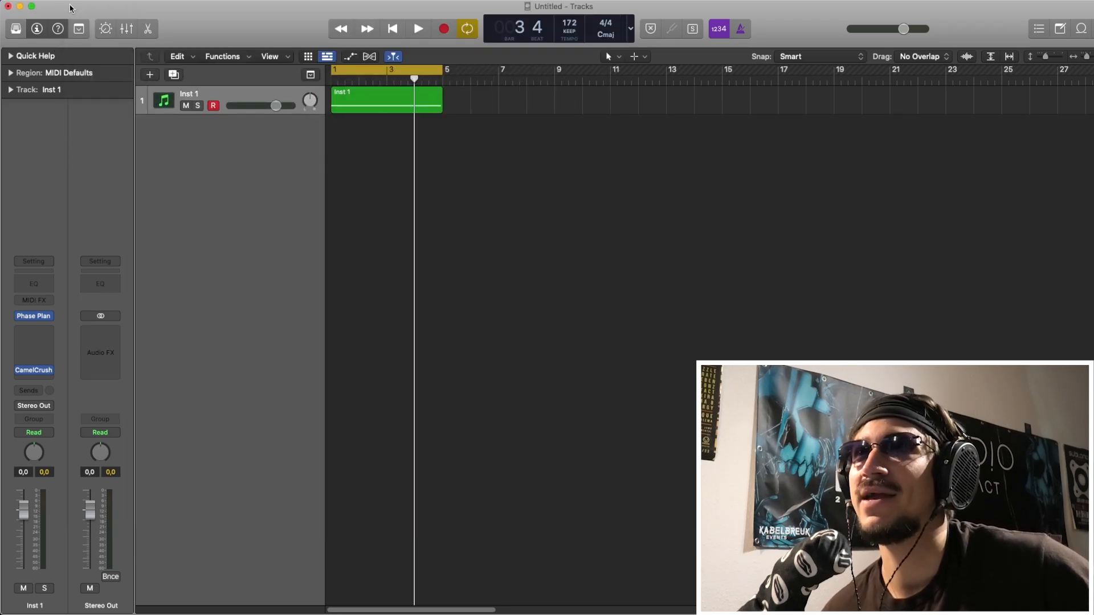
{"action": "left_click", "coordinate": [386, 103]}
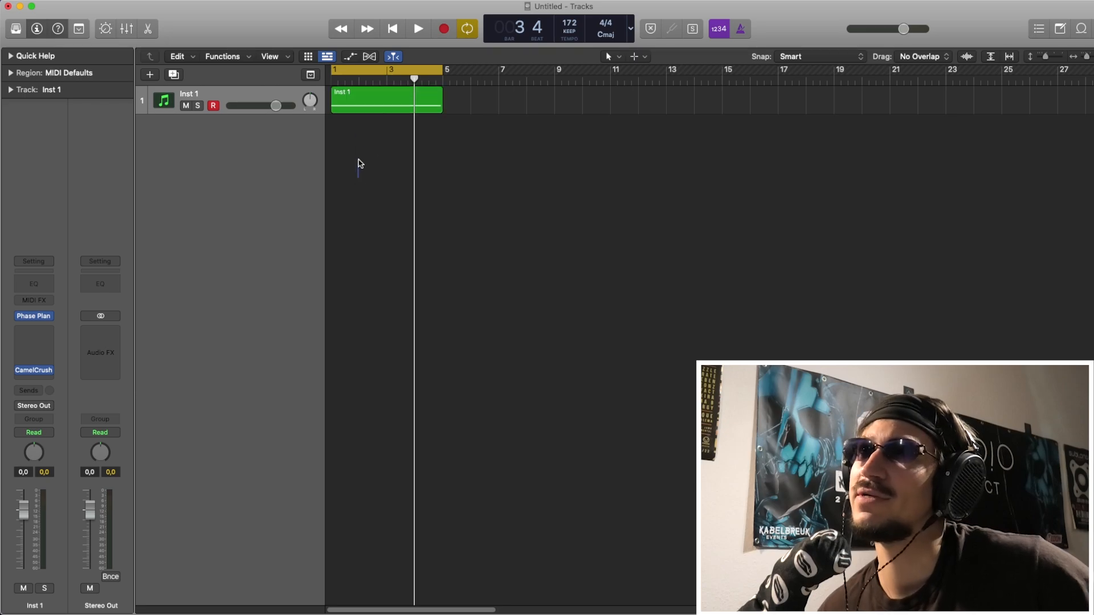
{"action": "left_click_drag", "start_coordinate": [359, 178], "coordinate": [365, 104]}
{"action": "left_click_drag", "start_coordinate": [344, 168], "coordinate": [347, 96]}
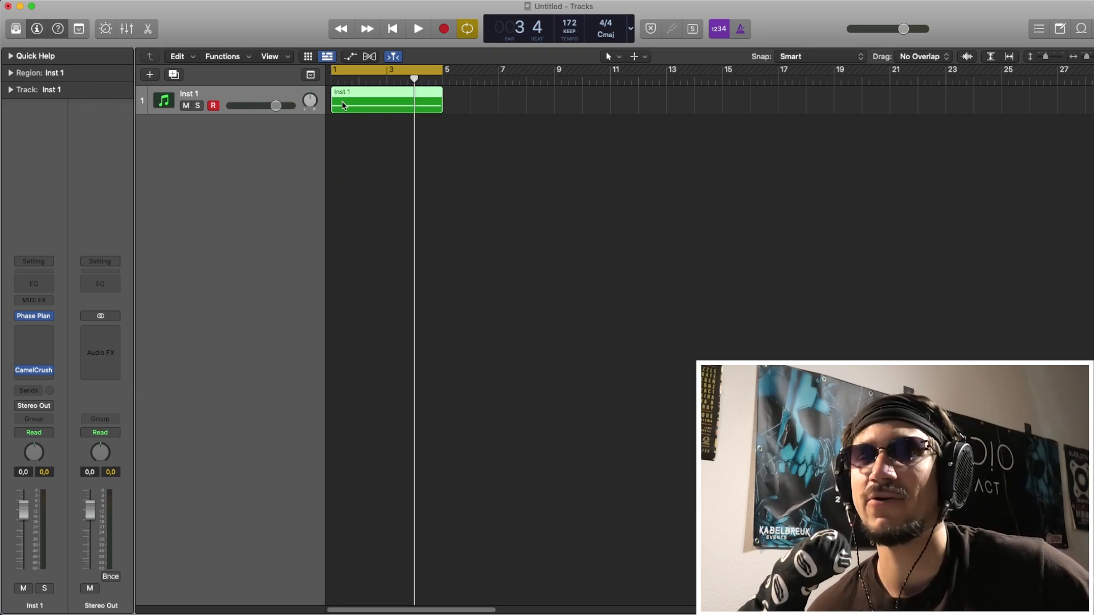
{"action": "left_click_drag", "start_coordinate": [337, 180], "coordinate": [350, 100]}
{"action": "left_click", "coordinate": [345, 117]}
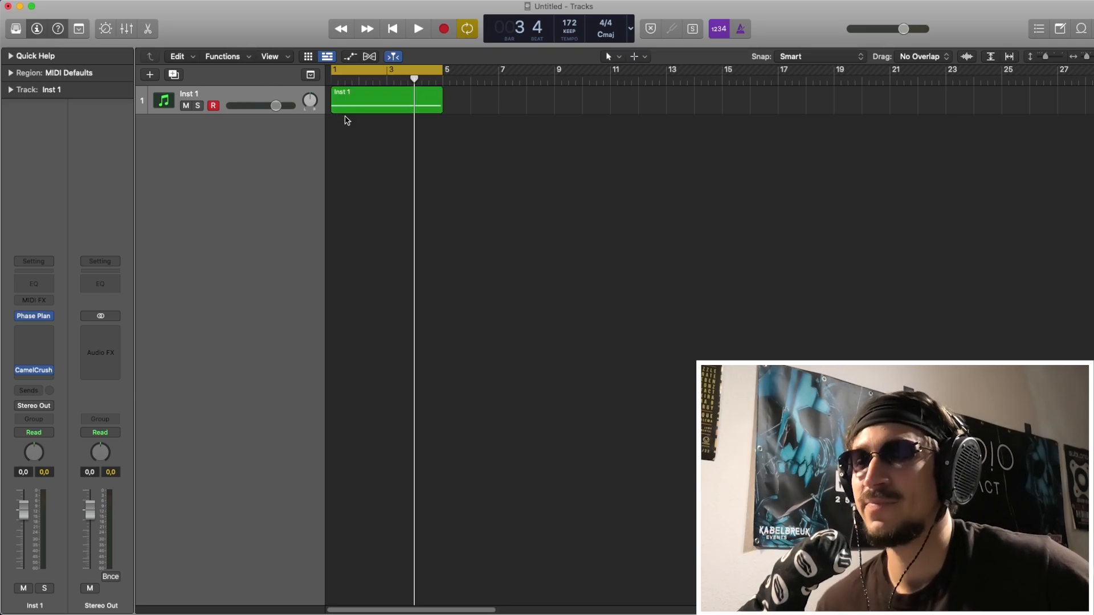
{"action": "left_click_drag", "start_coordinate": [383, 160], "coordinate": [390, 85]}
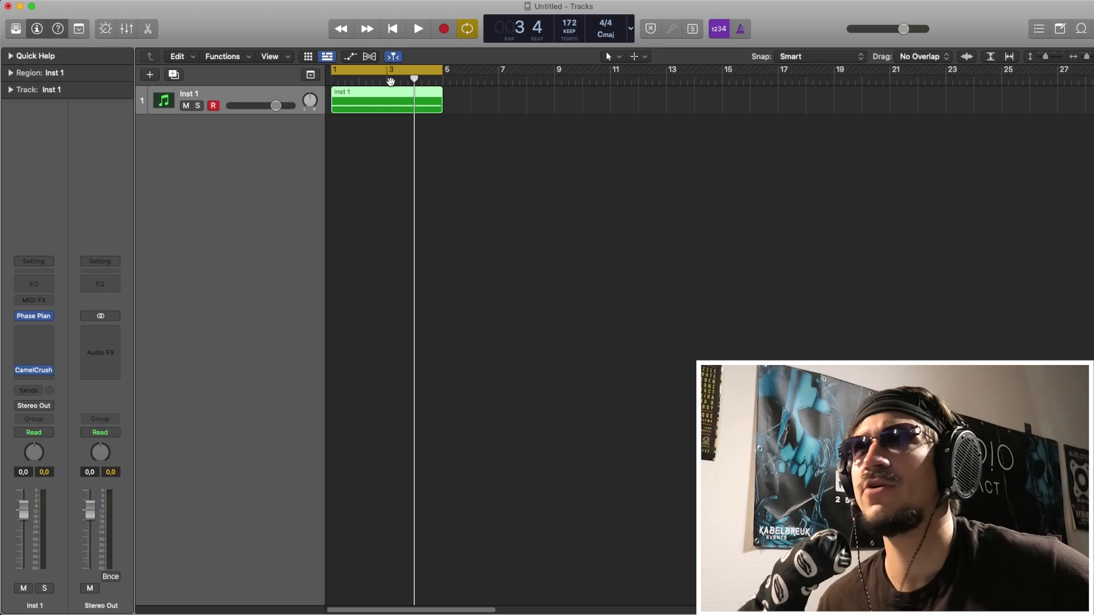
{"action": "left_click", "coordinate": [392, 187]}
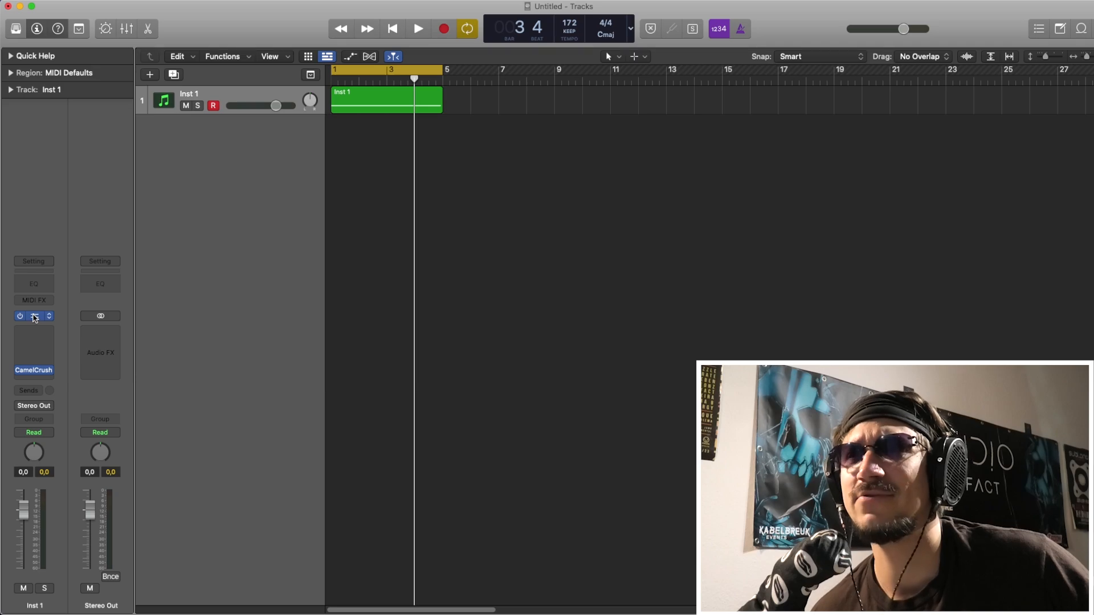
Open Phase Plant on the Inst 1 track, look through the User presets and close the preset browser to show the synth modules.
{"action": "left_click", "coordinate": [35, 316]}
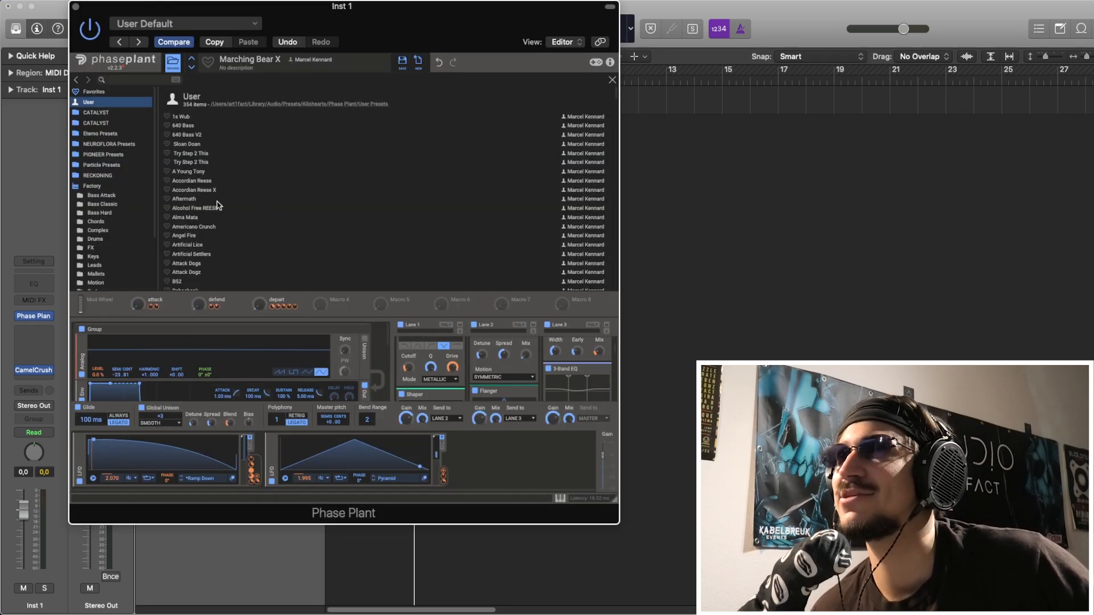
{"action": "scroll", "coordinate": [218, 205], "scroll_direction": "down", "scroll_amount": 5}
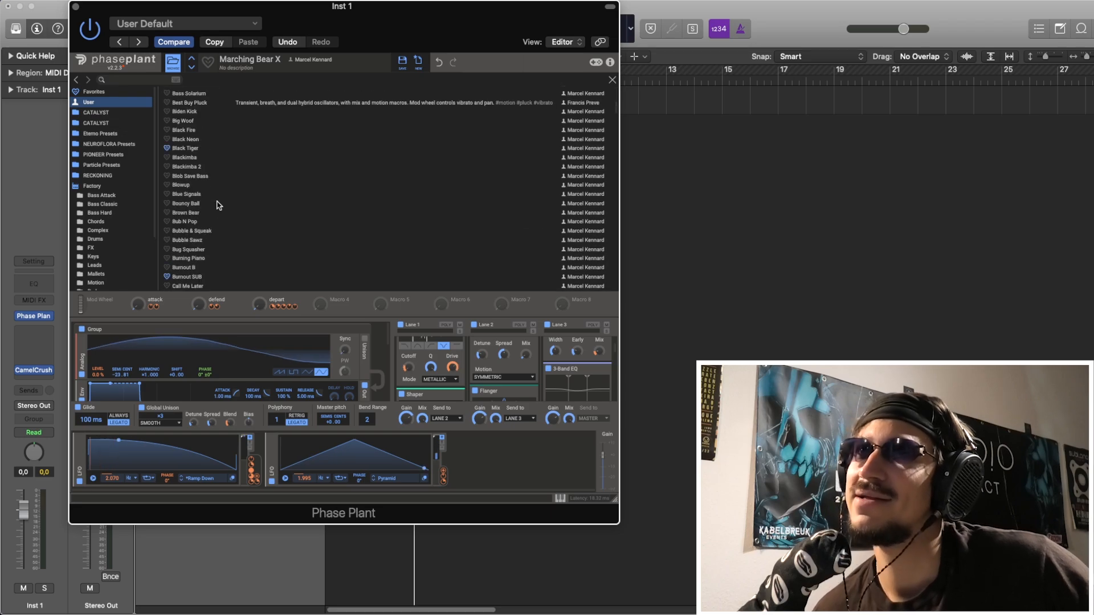
{"action": "scroll", "coordinate": [219, 206], "scroll_direction": "up", "scroll_amount": 5}
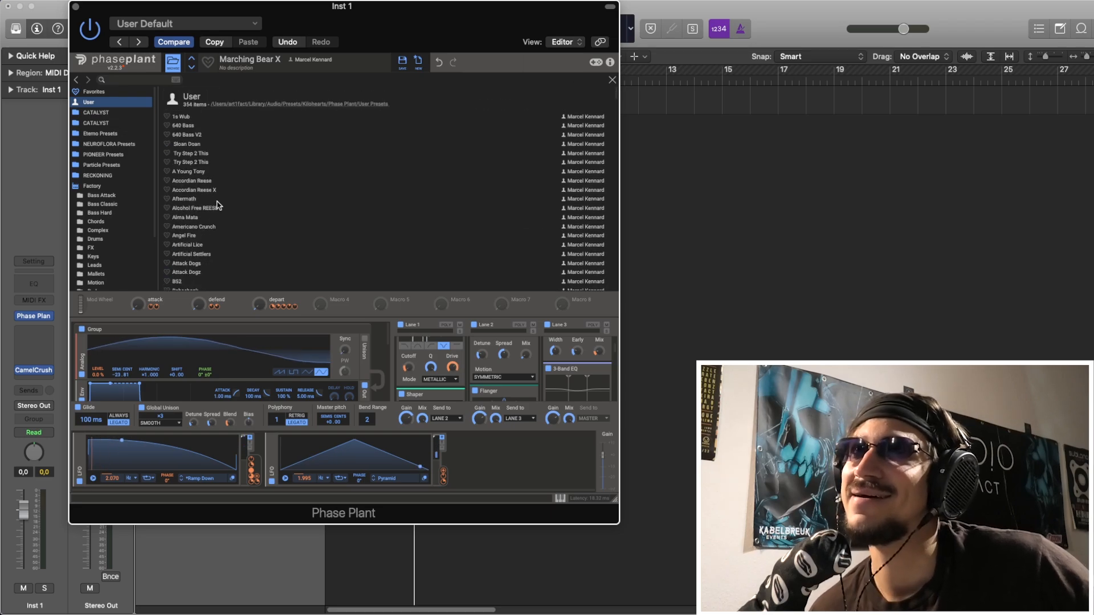
{"action": "left_click", "coordinate": [173, 64]}
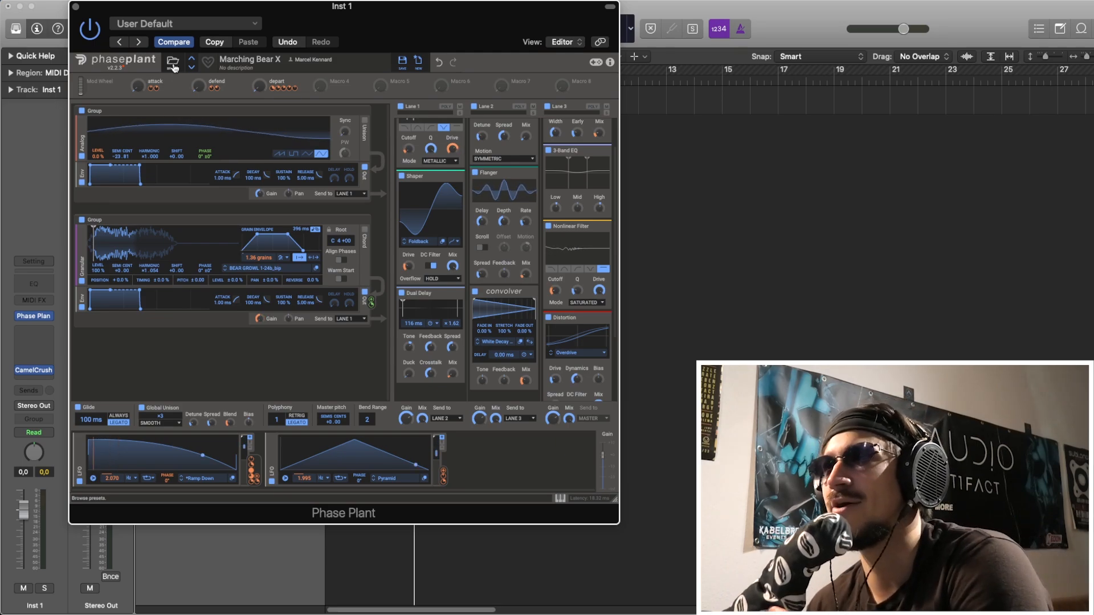
{"action": "left_click", "coordinate": [76, 7]}
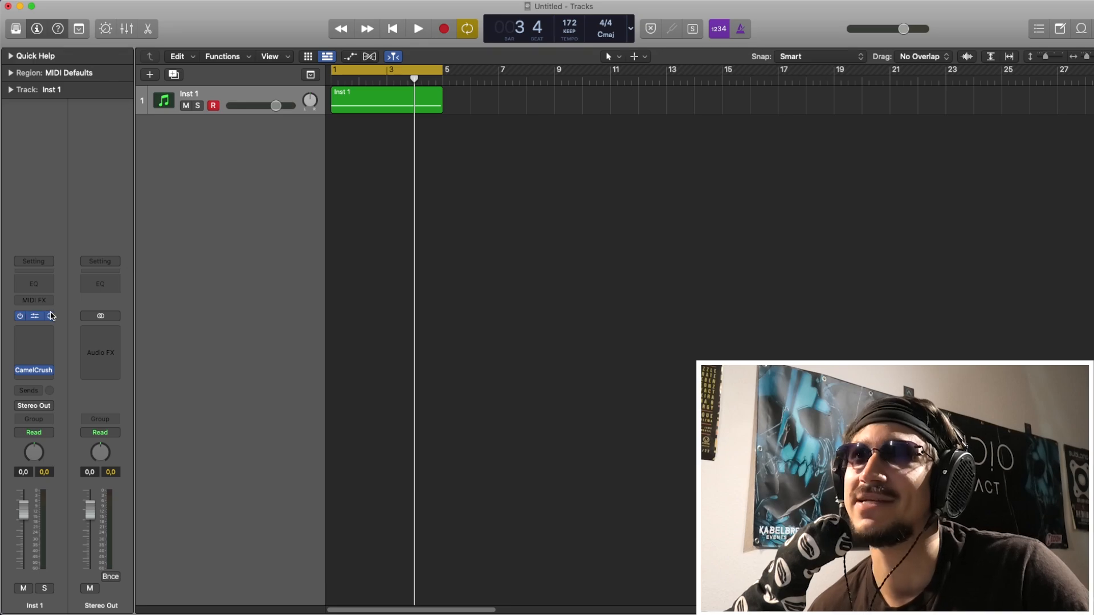
{"action": "left_click", "coordinate": [34, 315]}
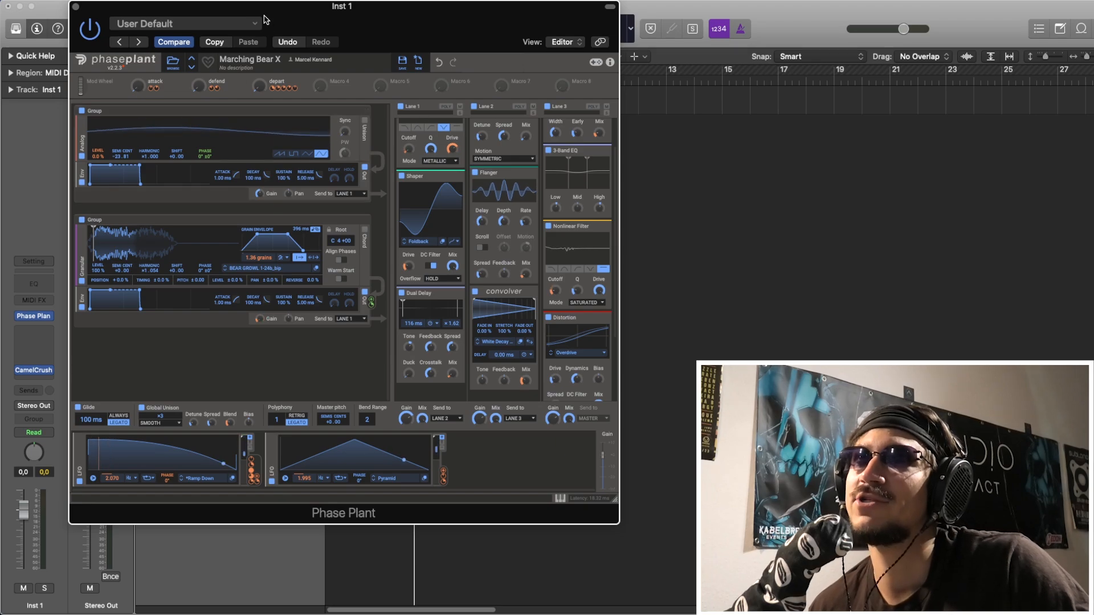
{"action": "left_click_drag", "start_coordinate": [265, 19], "coordinate": [262, 19]}
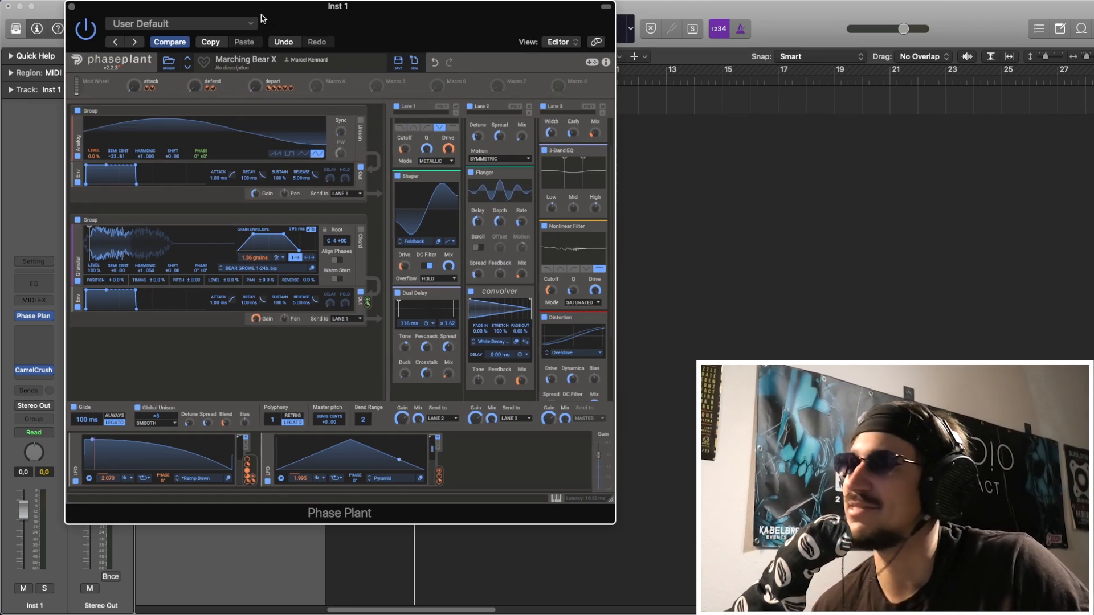
Play the loop to audition the attack macro of the Marching Bear X preset, and stop playback.
{"action": "key", "text": "space"}
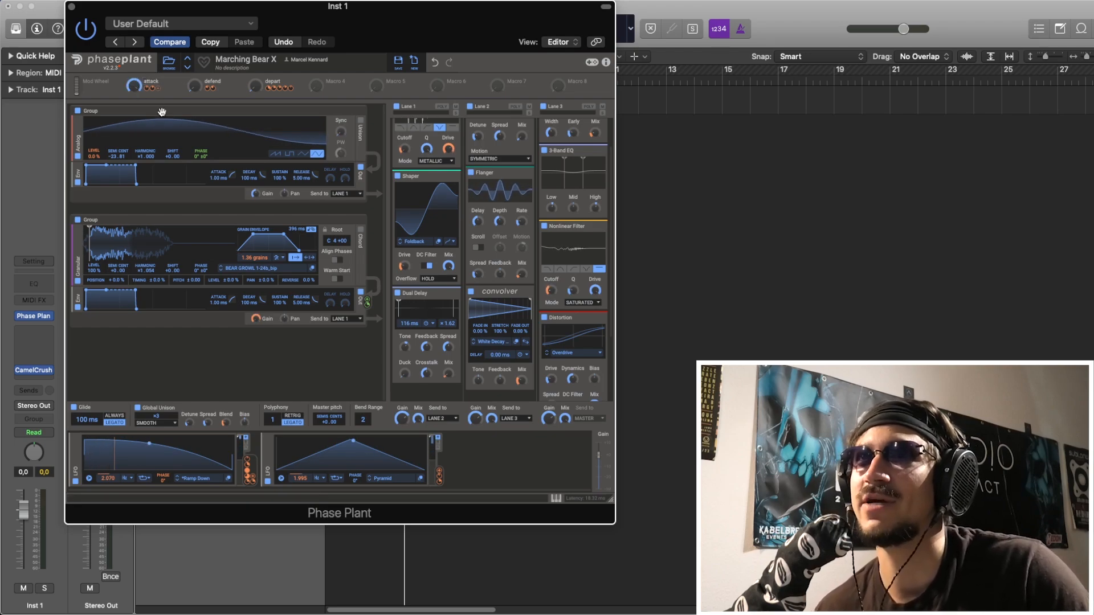
{"action": "key", "text": "space"}
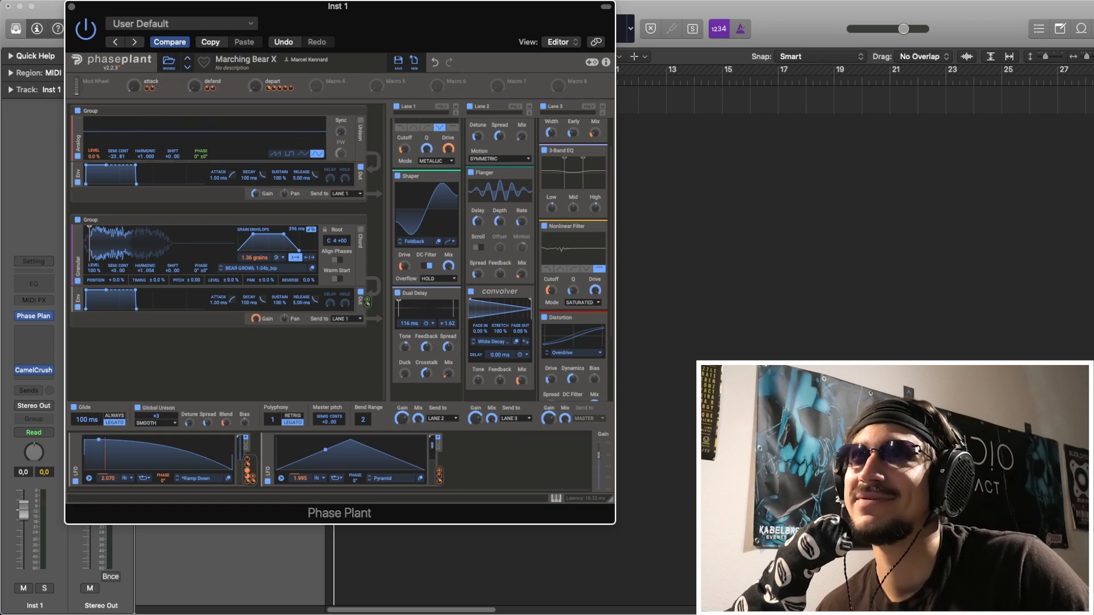
{"action": "left_click_drag", "start_coordinate": [233, 11], "coordinate": [227, 12]}
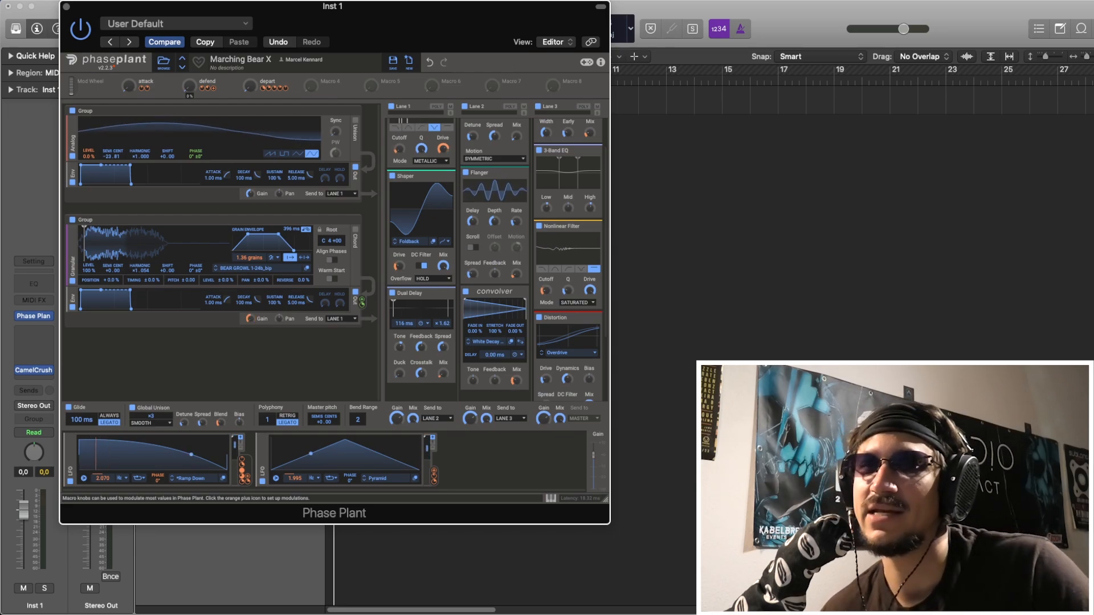
Play the loop with the defend macro turned up, and return the macro to zero.
{"action": "key", "text": "space"}
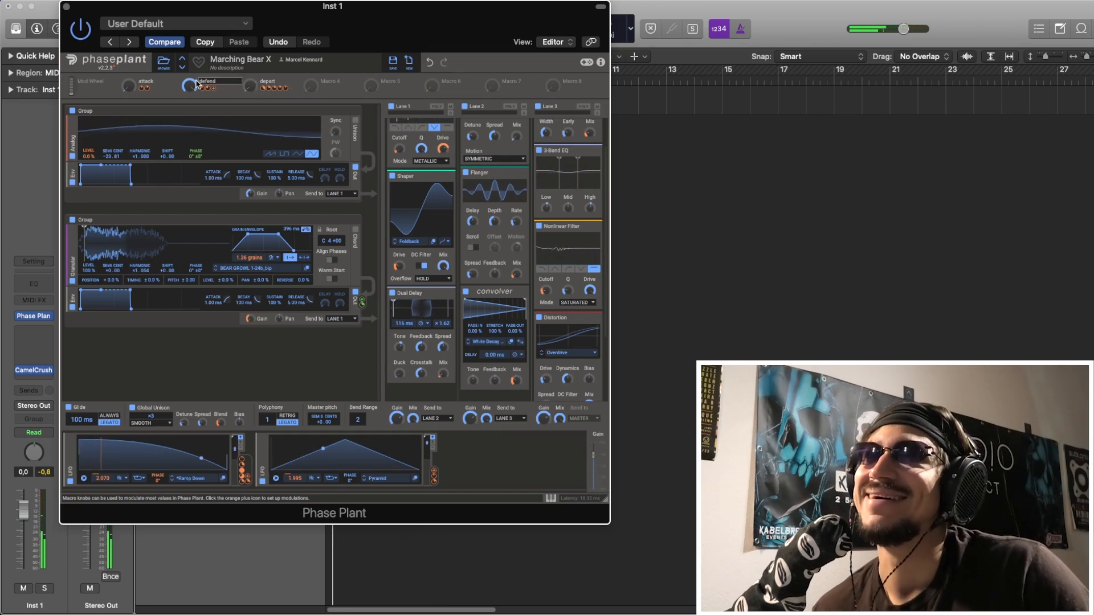
{"action": "left_click_drag", "start_coordinate": [194, 89], "coordinate": [194, 171]}
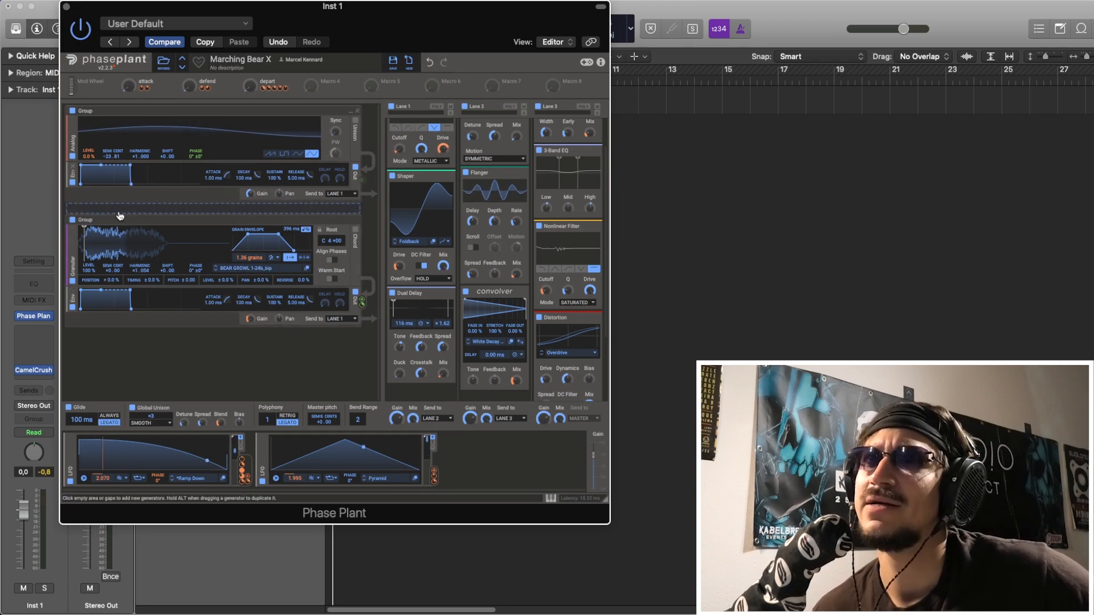
Disable the analog oscillator group and mute Lanes 1, 2 and 3 so only the dry granular oscillator plays.
{"action": "left_click", "coordinate": [255, 319]}
{"action": "left_click", "coordinate": [72, 111]}
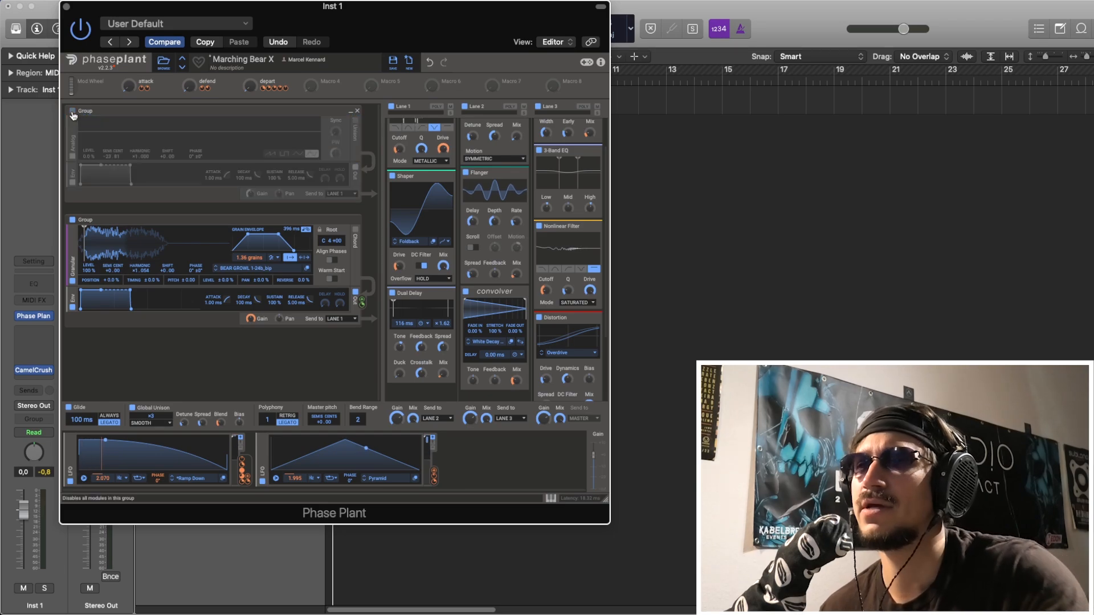
{"action": "left_click", "coordinate": [391, 107]}
{"action": "left_click", "coordinate": [464, 107]}
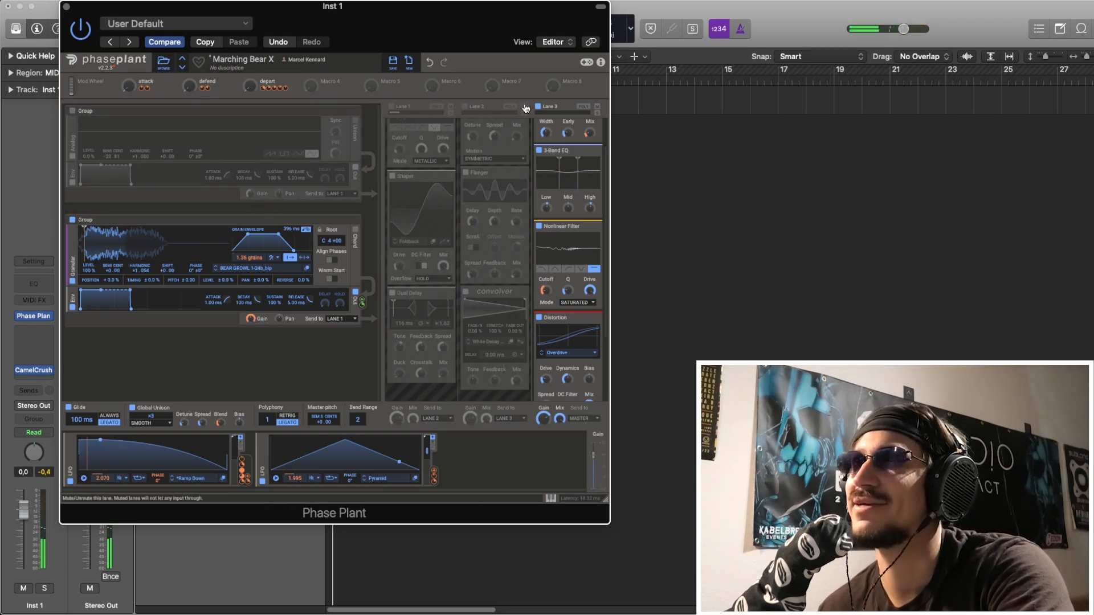
{"action": "left_click", "coordinate": [537, 107]}
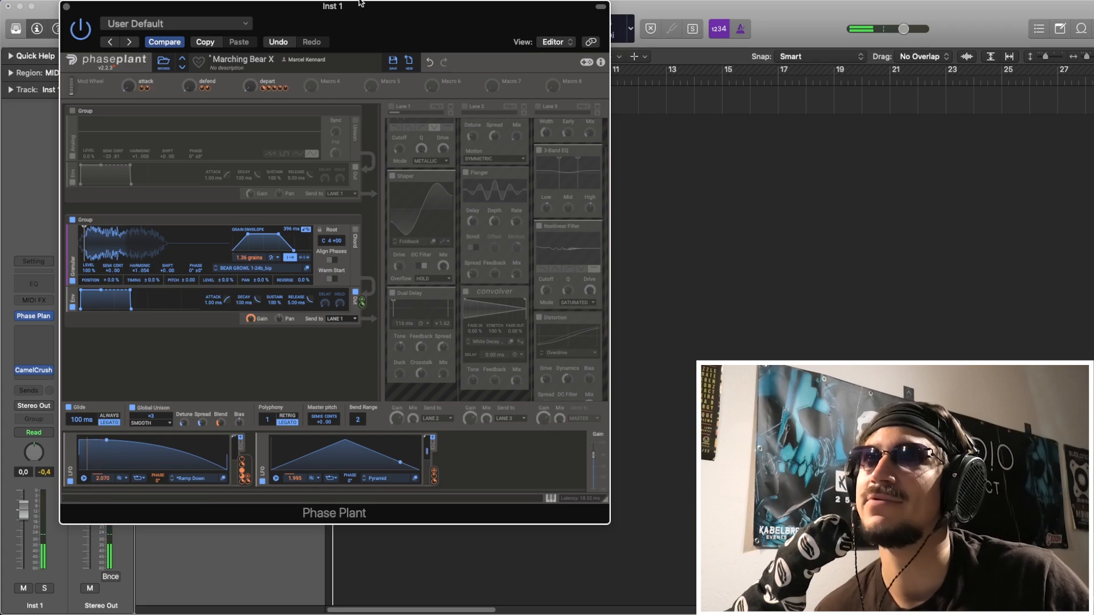
Undo the muting of the three effect lanes and the disabling of the analog oscillator group.
{"action": "left_click", "coordinate": [430, 63]}
{"action": "left_click", "coordinate": [430, 62]}
{"action": "left_click", "coordinate": [431, 62]}
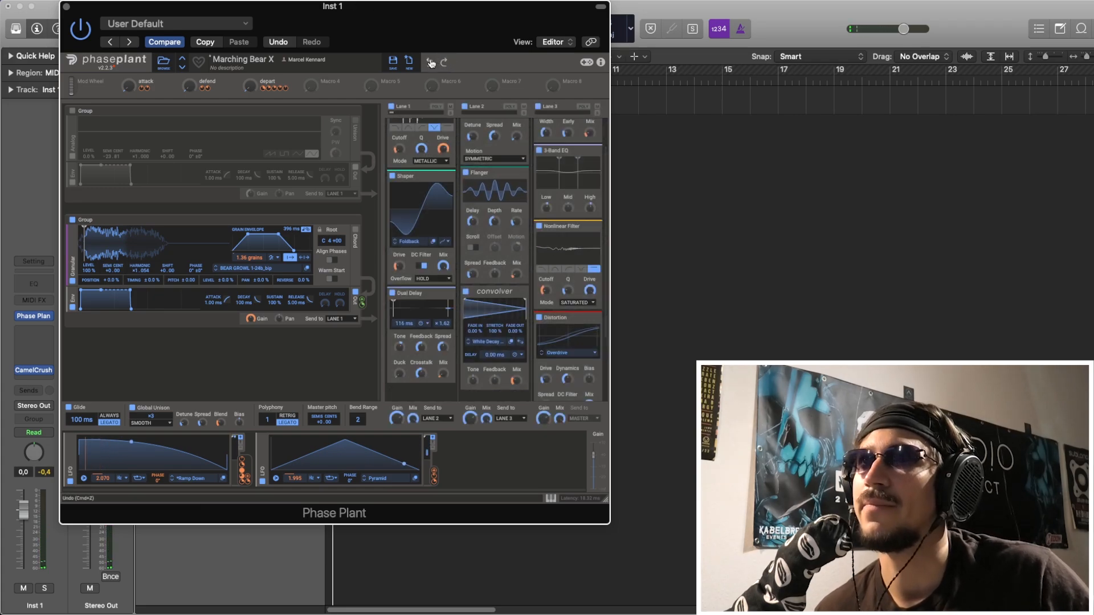
{"action": "left_click", "coordinate": [430, 62]}
{"action": "left_click", "coordinate": [430, 62]}
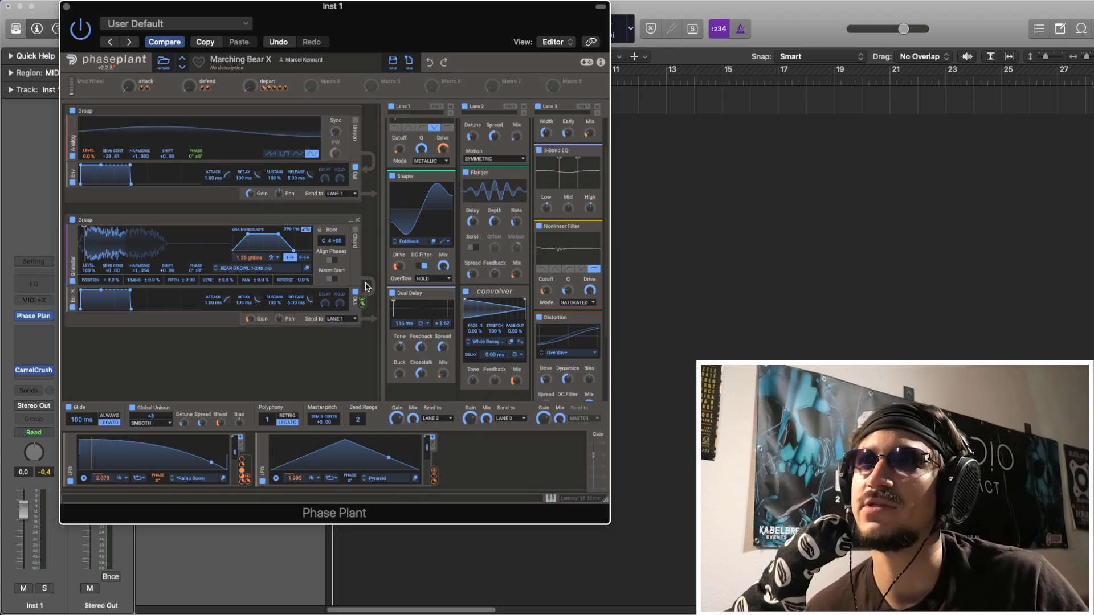
Try a different depth for the granular envelope's modulation of the analog oscillator's phase during playback, and undo it.
{"action": "left_click", "coordinate": [363, 302]}
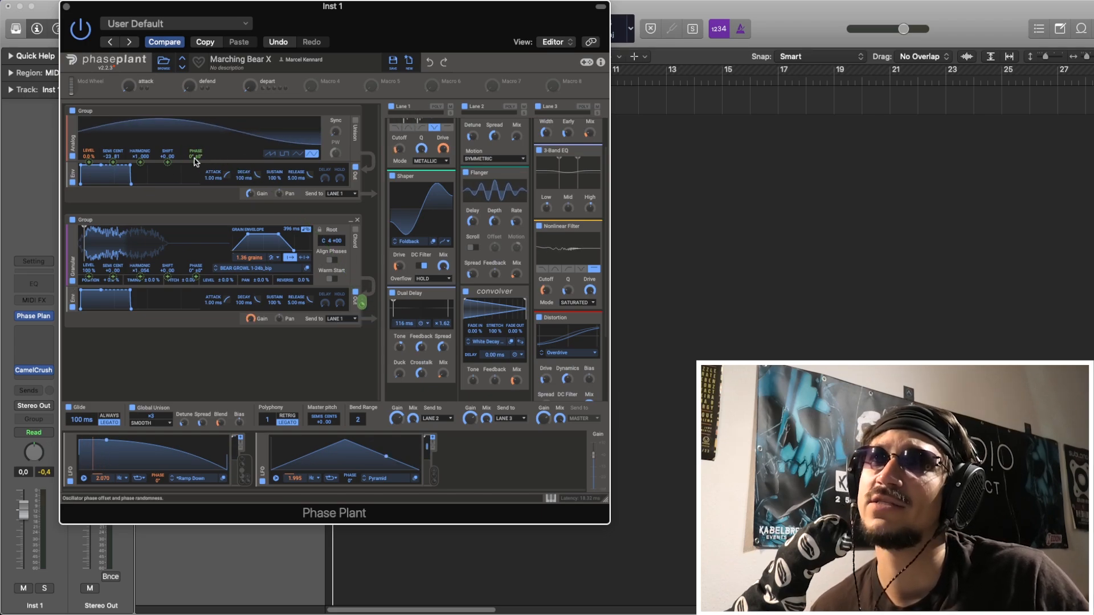
{"action": "left_click_drag", "start_coordinate": [194, 162], "coordinate": [195, 108]}
{"action": "key", "text": "space"}
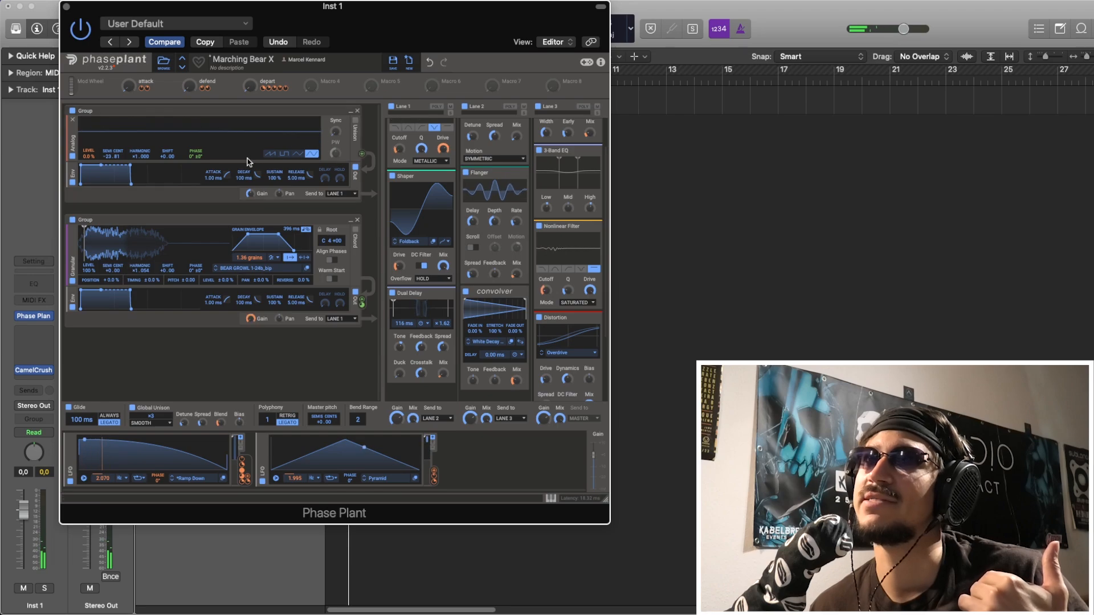
{"action": "left_click", "coordinate": [419, 65]}
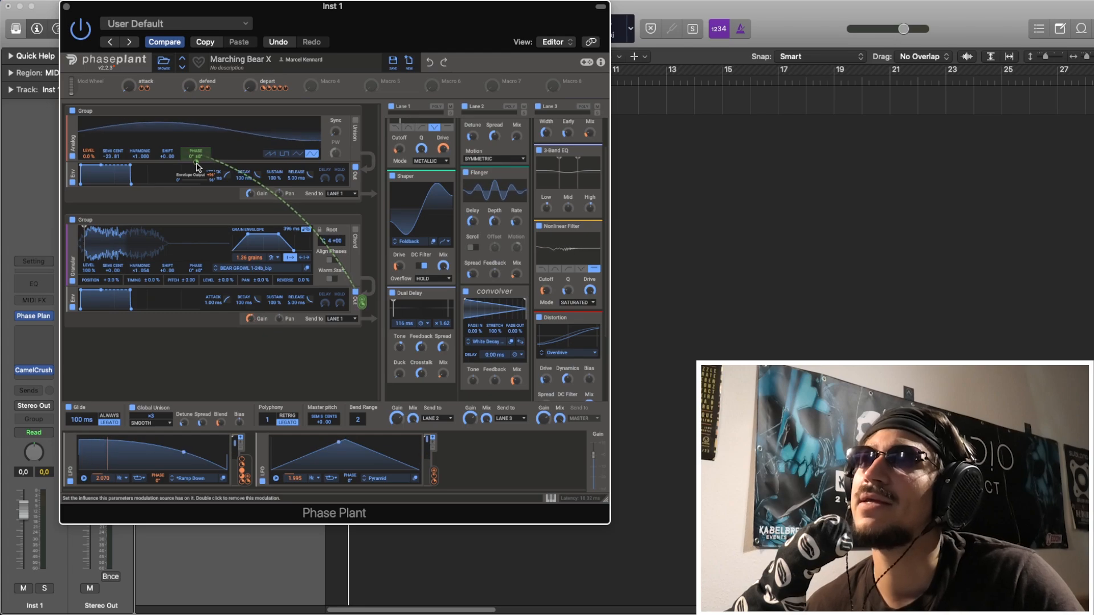
{"action": "double_click", "coordinate": [196, 166]}
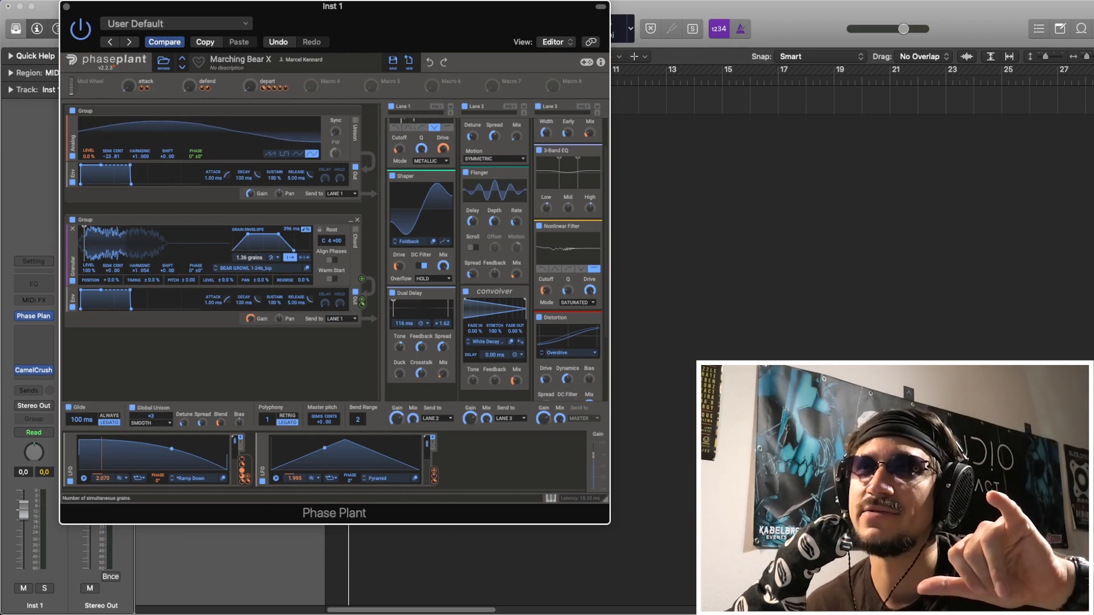
Try raising the granular oscillator's grain count to 4.43 grains during playback, and undo the change.
{"action": "mouse_move", "coordinate": [249, 258]}
{"action": "left_mouse_down"}
{"action": "mouse_move", "coordinate": [248, 236]}
{"action": "mouse_move", "coordinate": [249, 247]}
{"action": "left_mouse_up"}
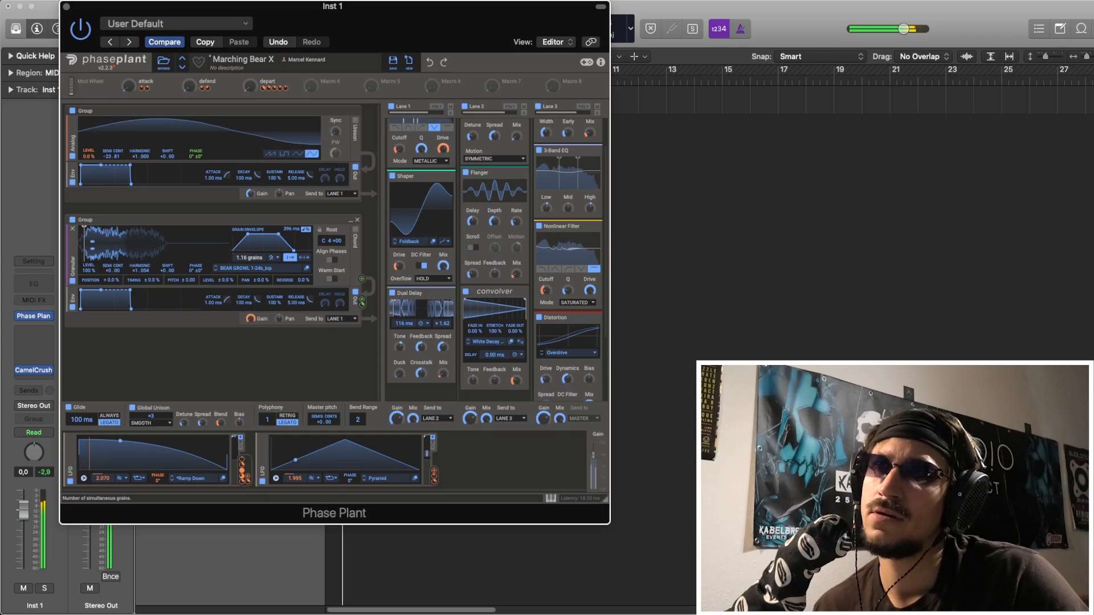
{"action": "left_click", "coordinate": [429, 63]}
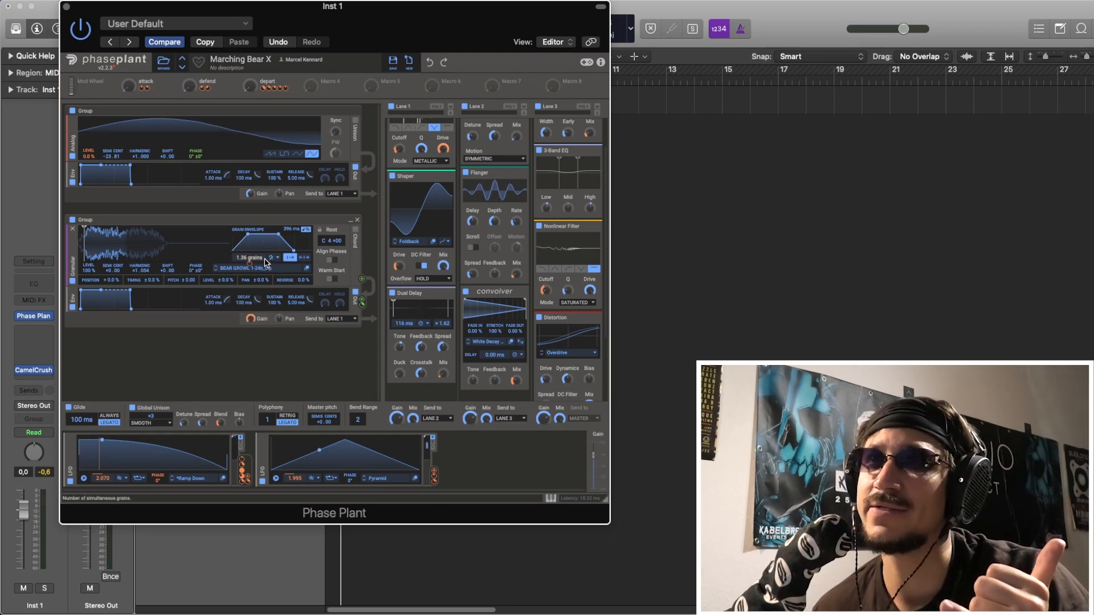
Review the granular envelope's routing to the analog oscillator's phase, the grain count modulation and the two LFOs.
{"action": "left_click_drag", "start_coordinate": [362, 302], "coordinate": [198, 163]}
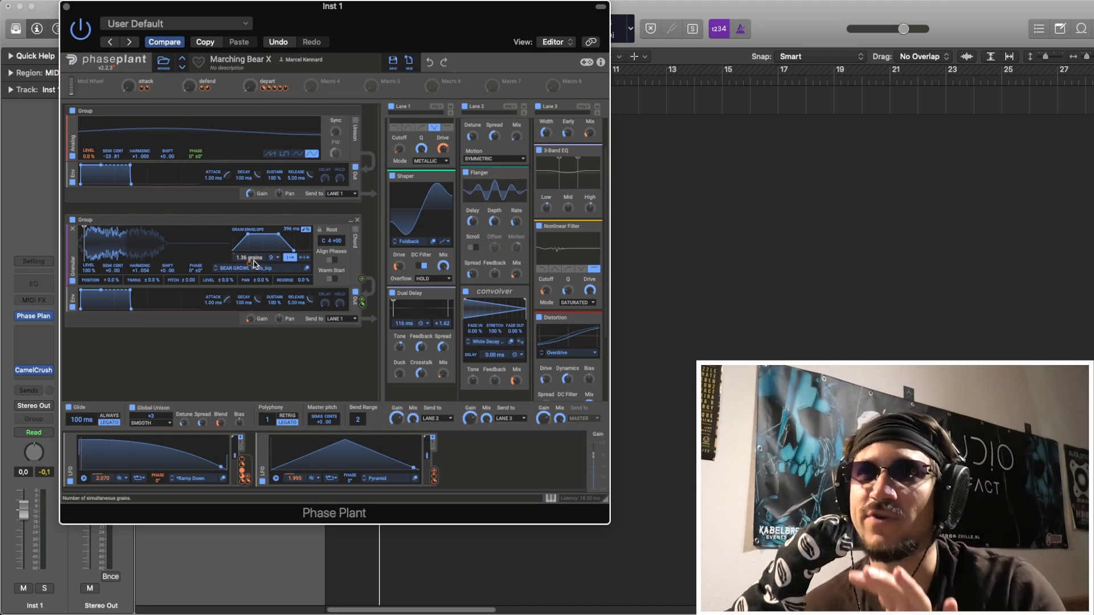
{"action": "mouse_move", "coordinate": [249, 263]}
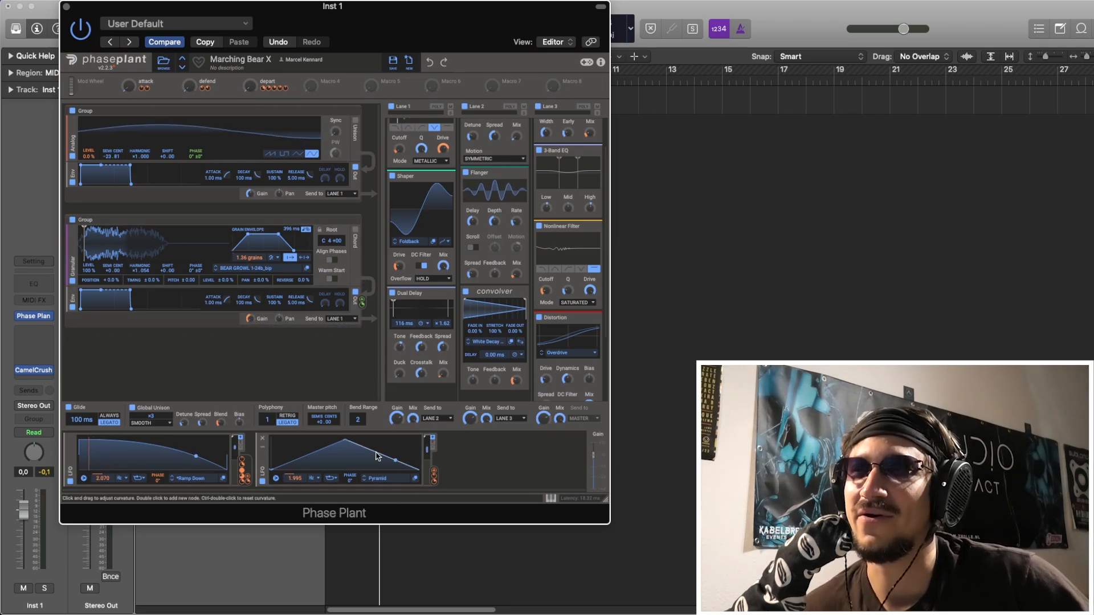
{"action": "left_click_drag", "start_coordinate": [433, 475], "coordinate": [159, 484]}
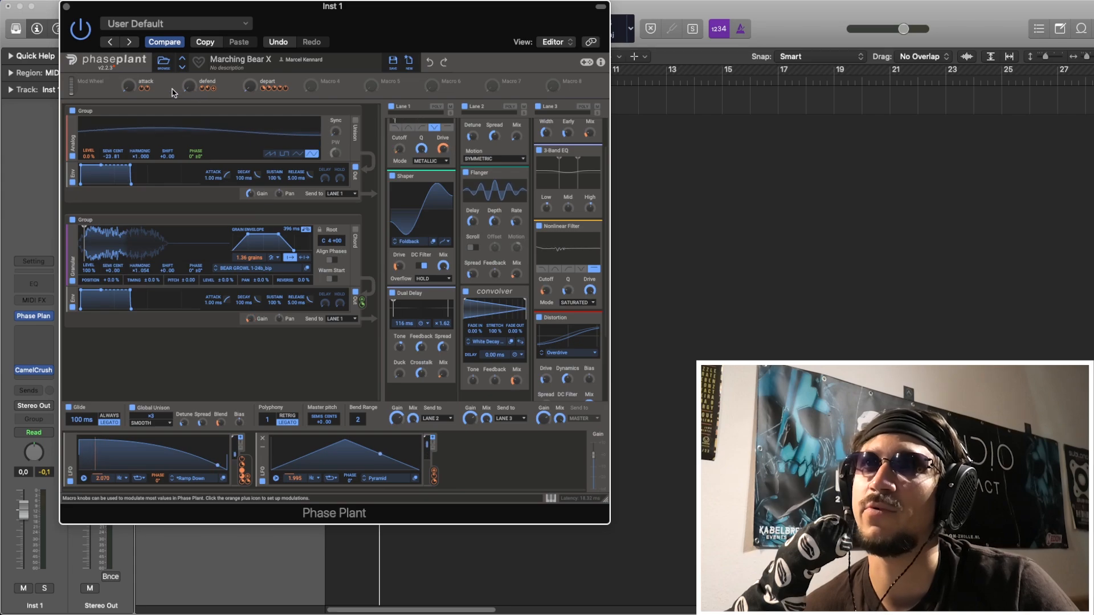
Play the loop with the attack macro fully up, and bring the macro back down to zero.
{"action": "key", "text": "space"}
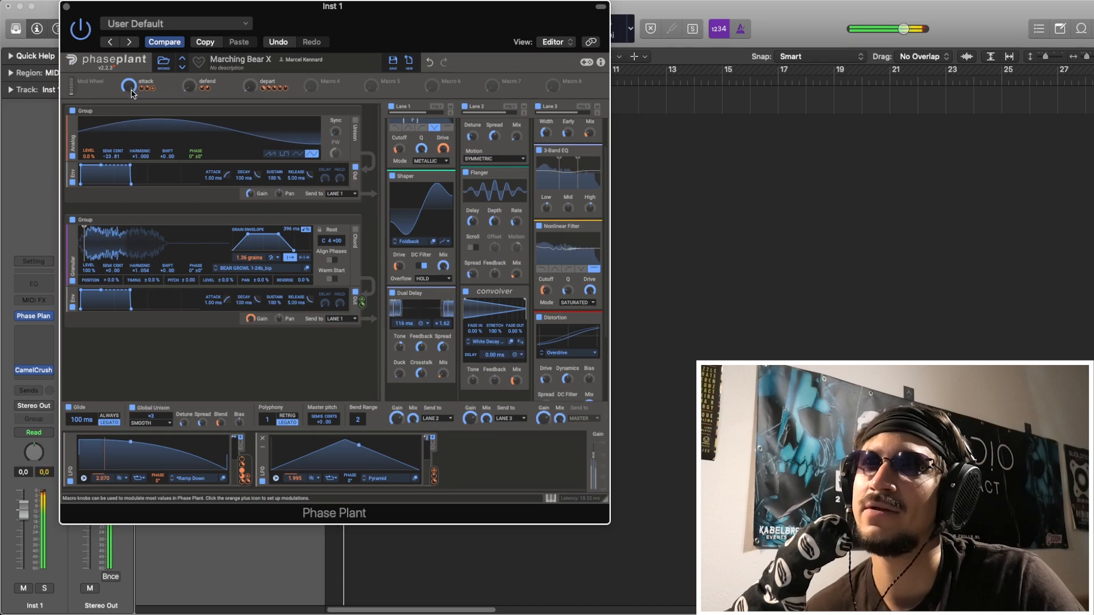
{"action": "key", "text": "space"}
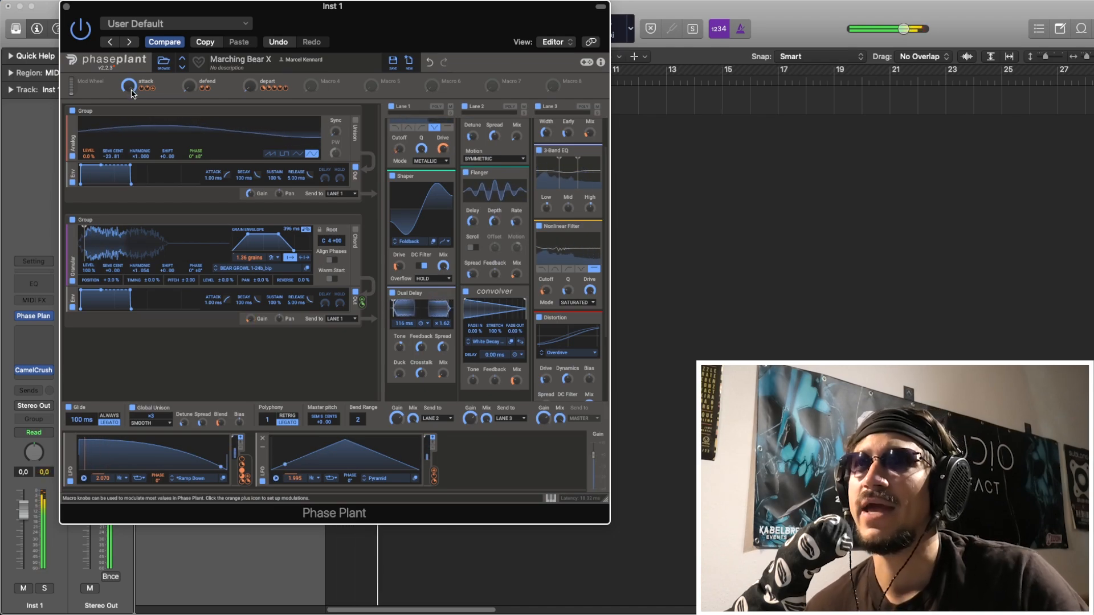
{"action": "left_click_drag", "start_coordinate": [131, 94], "coordinate": [131, 188]}
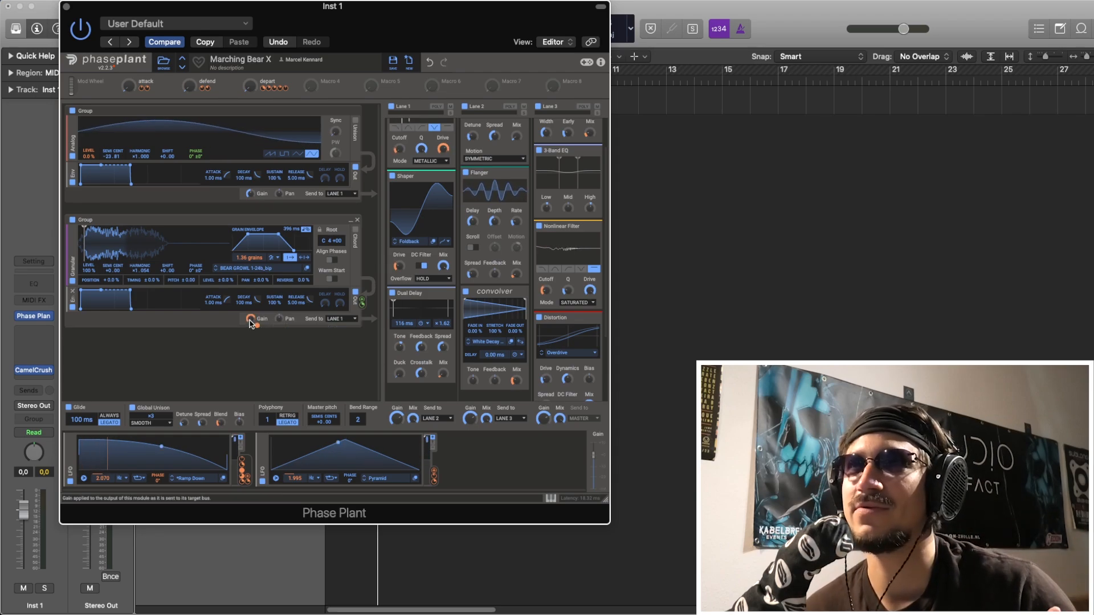
Try the granular group's gain at -Inf dB during playback, and undo the change.
{"action": "key", "text": "space"}
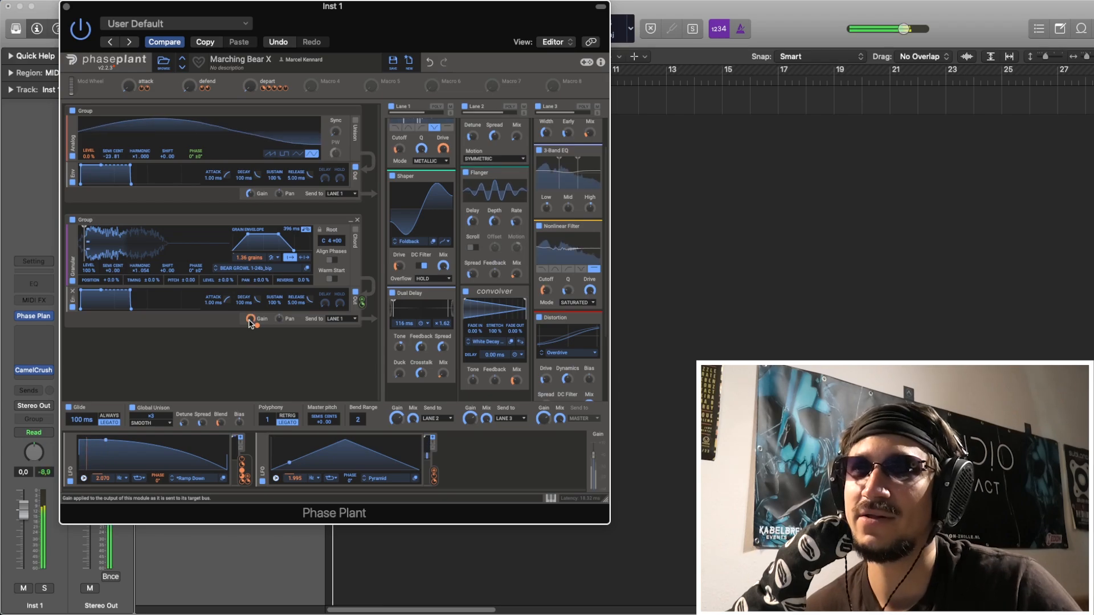
{"action": "right_click", "coordinate": [256, 327]}
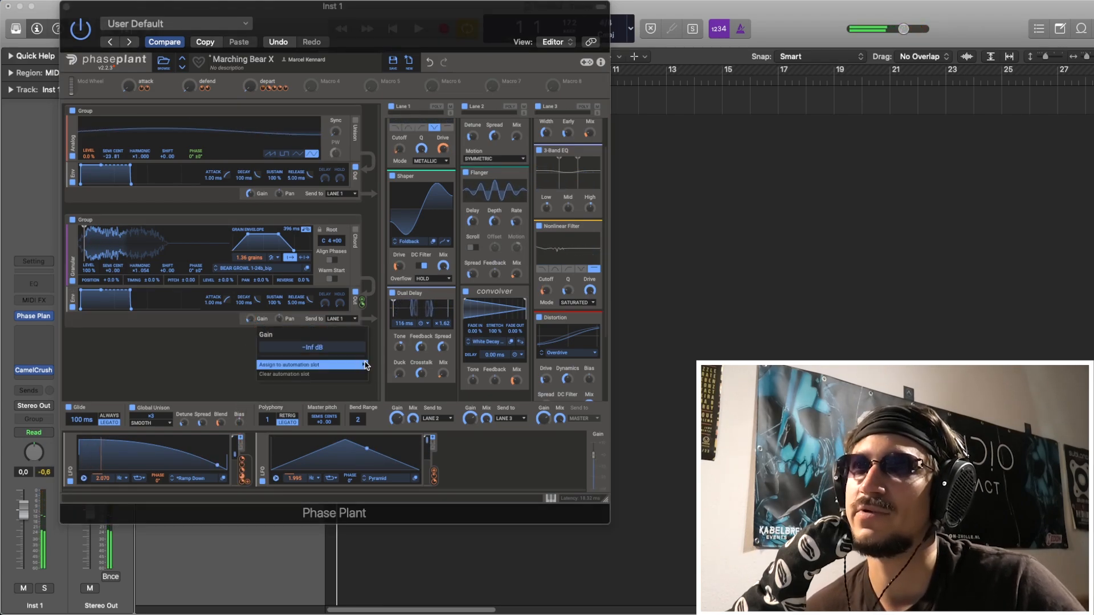
{"action": "left_click", "coordinate": [259, 321]}
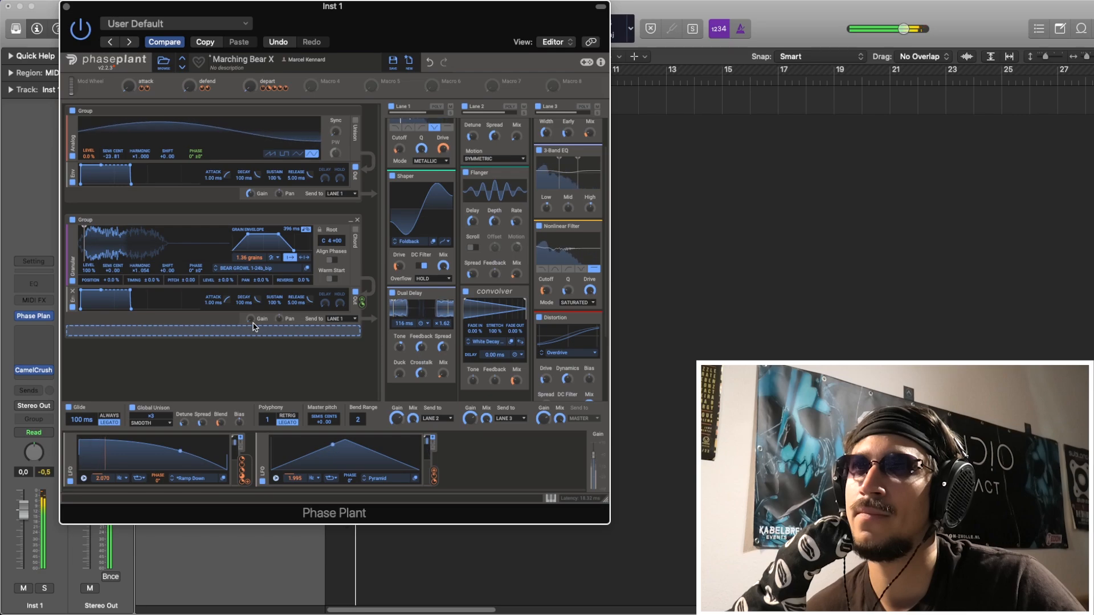
{"action": "left_click", "coordinate": [430, 62]}
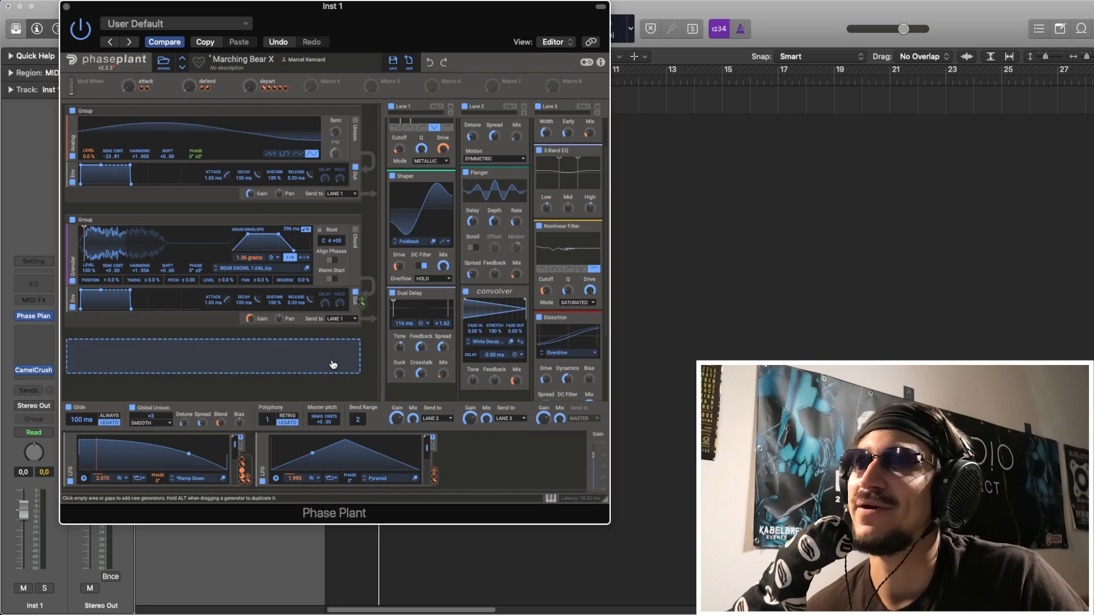
Bypass effect lanes 2 and 3 plus lane 1's Shaper and Dual Delay, leaving only lane 1's Nonlinear Filter active.
{"action": "scroll", "coordinate": [414, 261], "scroll_direction": "up", "scroll_amount": 3}
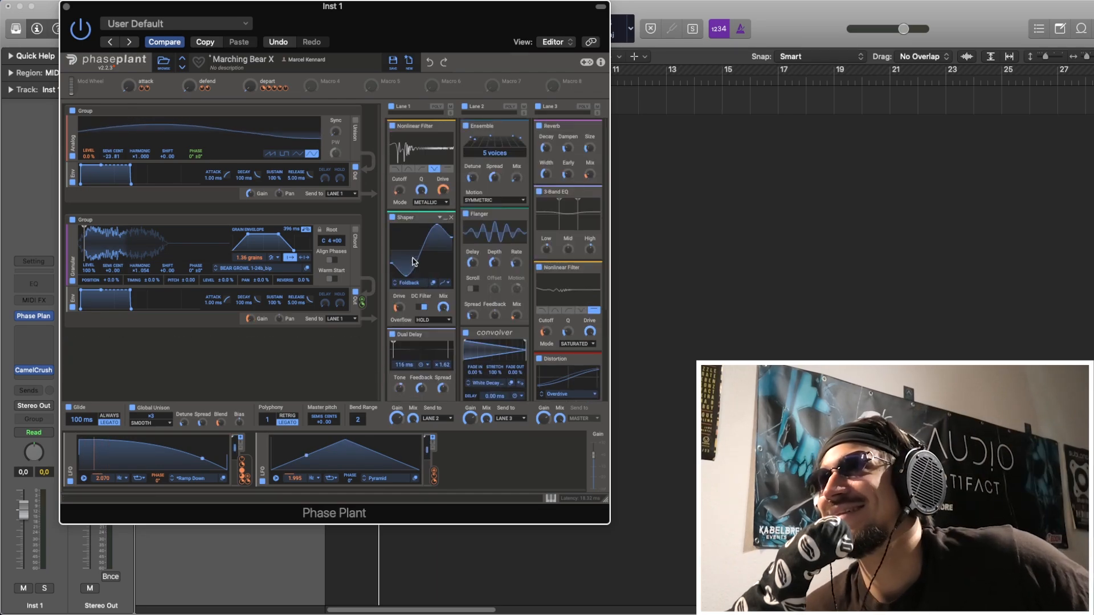
{"action": "left_click", "coordinate": [539, 107]}
{"action": "left_click", "coordinate": [464, 107]}
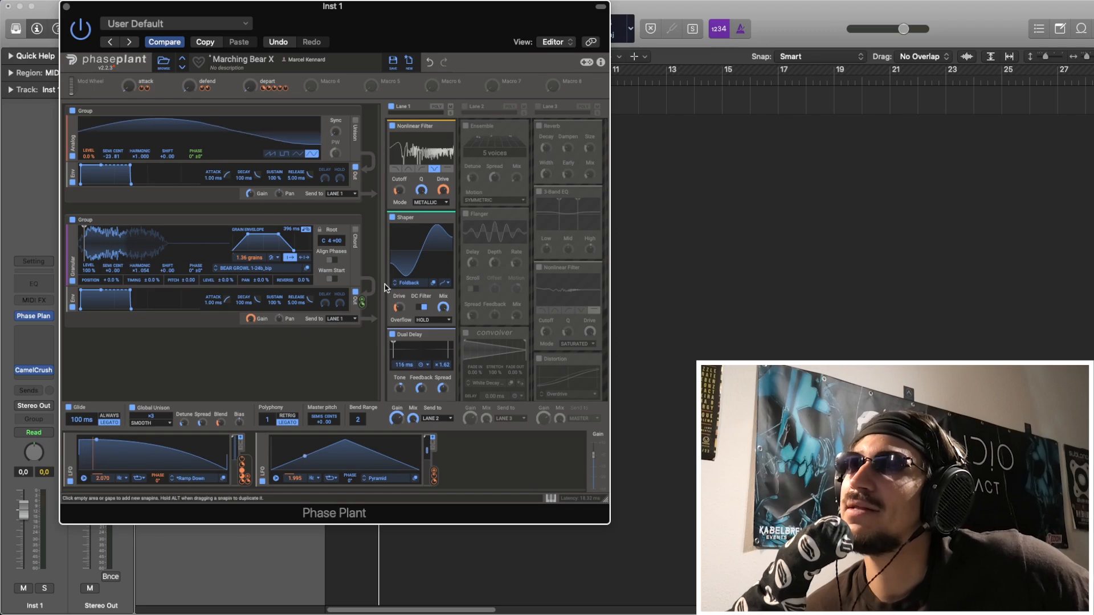
{"action": "scroll", "coordinate": [423, 317], "scroll_direction": "down", "scroll_amount": 5}
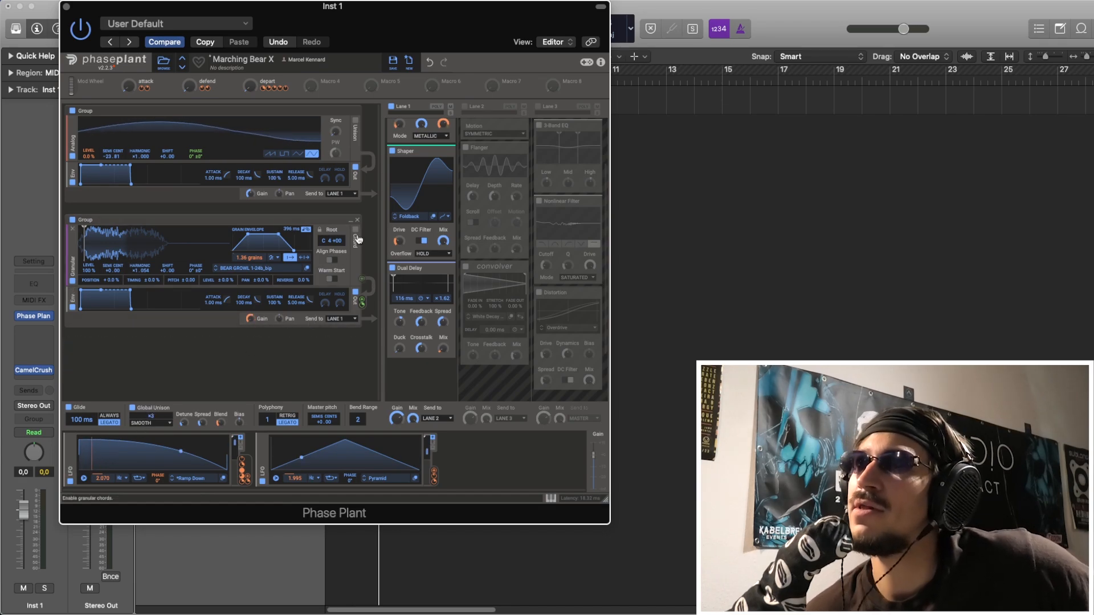
{"action": "scroll", "coordinate": [410, 189], "scroll_direction": "up", "scroll_amount": 3}
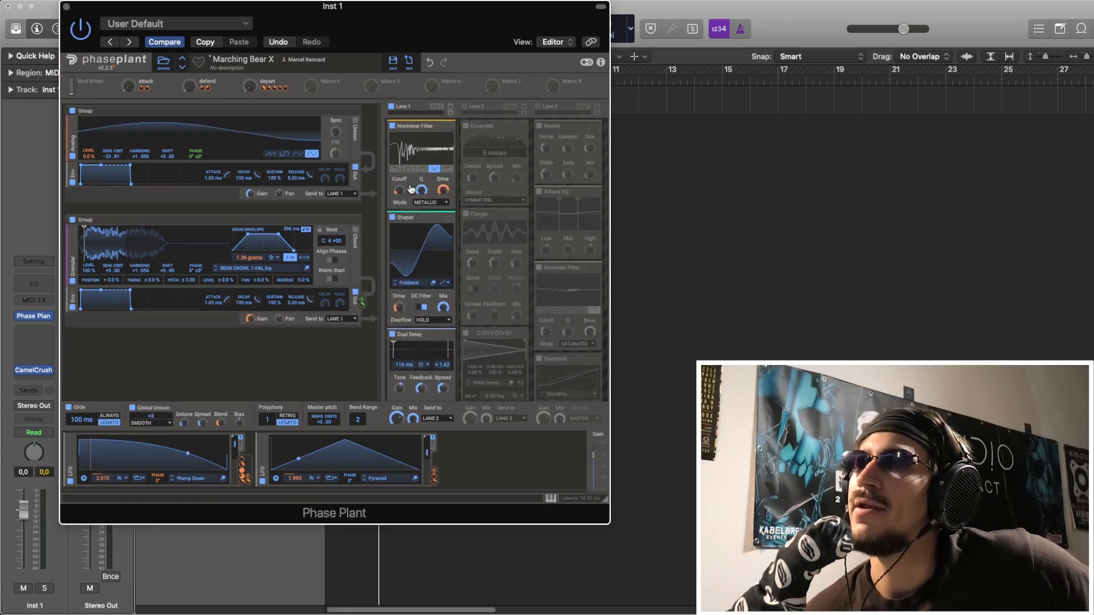
{"action": "left_click", "coordinate": [391, 106]}
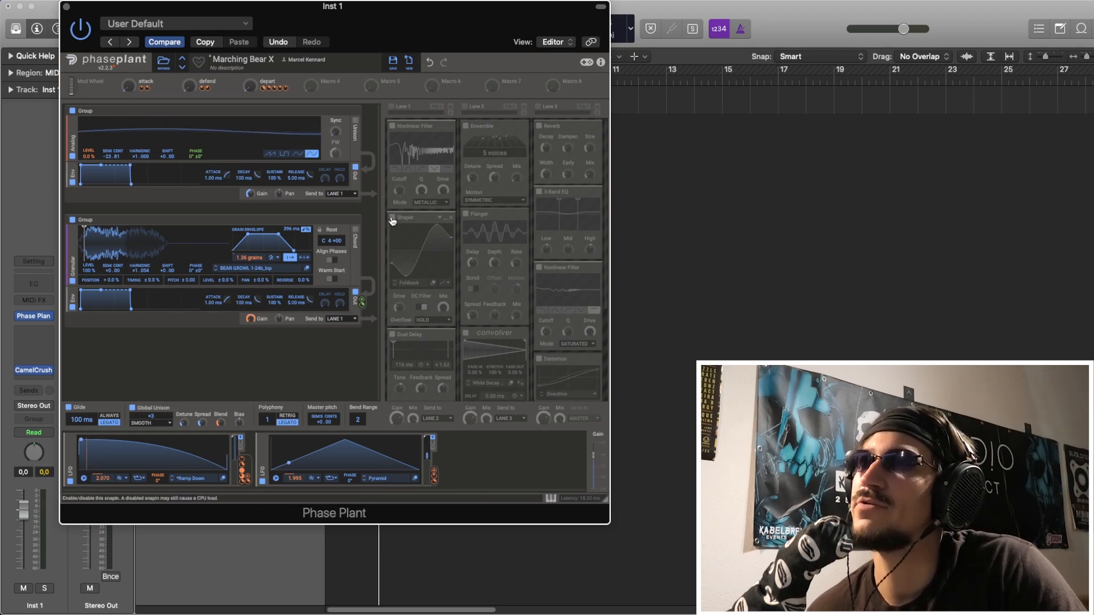
{"action": "left_click", "coordinate": [391, 107]}
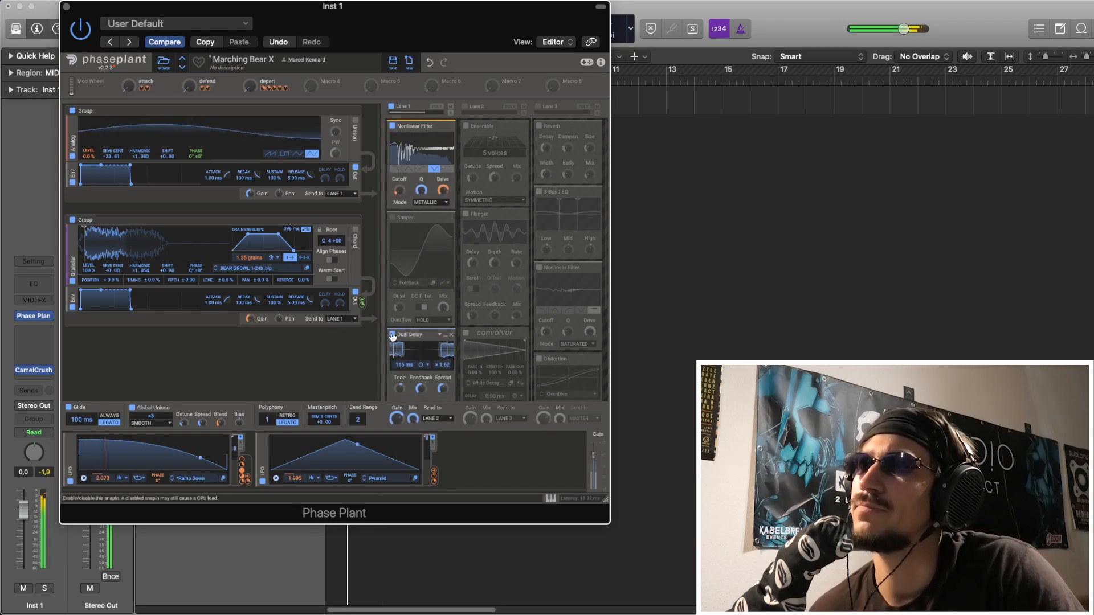
Compare the loop with lane 1's Nonlinear Filter bypassed and enabled, and leave the filter on.
{"action": "left_click", "coordinate": [392, 127]}
{"action": "left_click", "coordinate": [392, 126]}
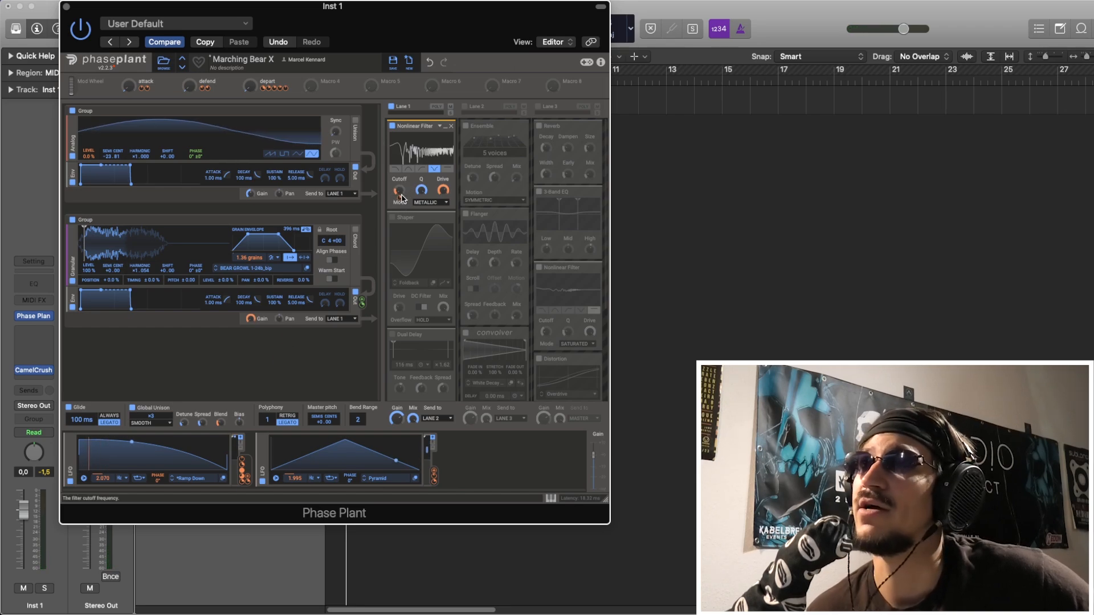
{"action": "mouse_move", "coordinate": [400, 199]}
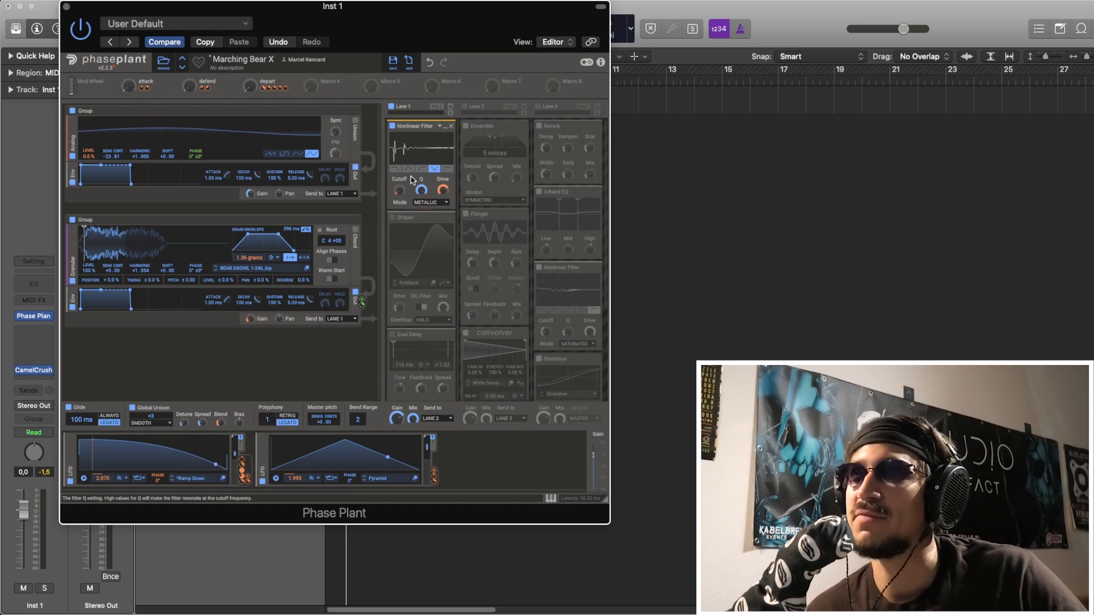
{"action": "key", "text": "space"}
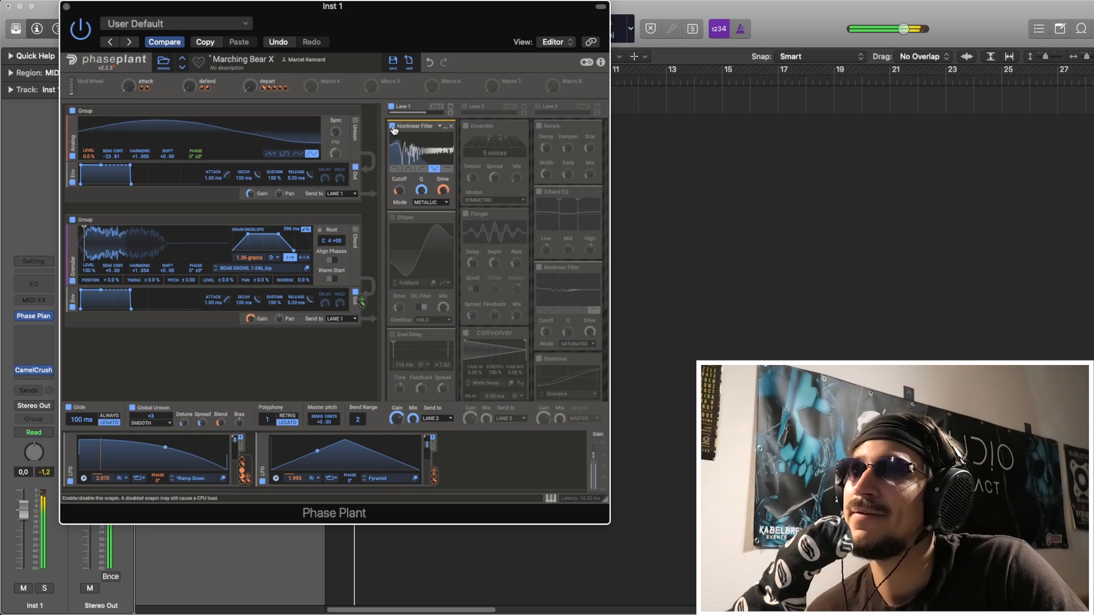
{"action": "left_click", "coordinate": [393, 126]}
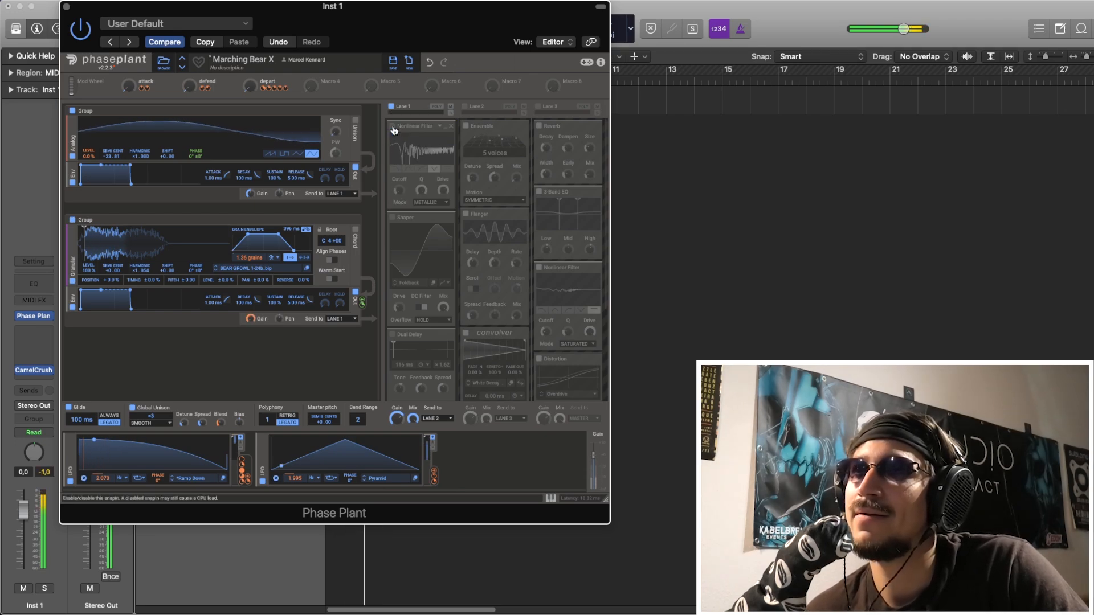
{"action": "left_click", "coordinate": [392, 126]}
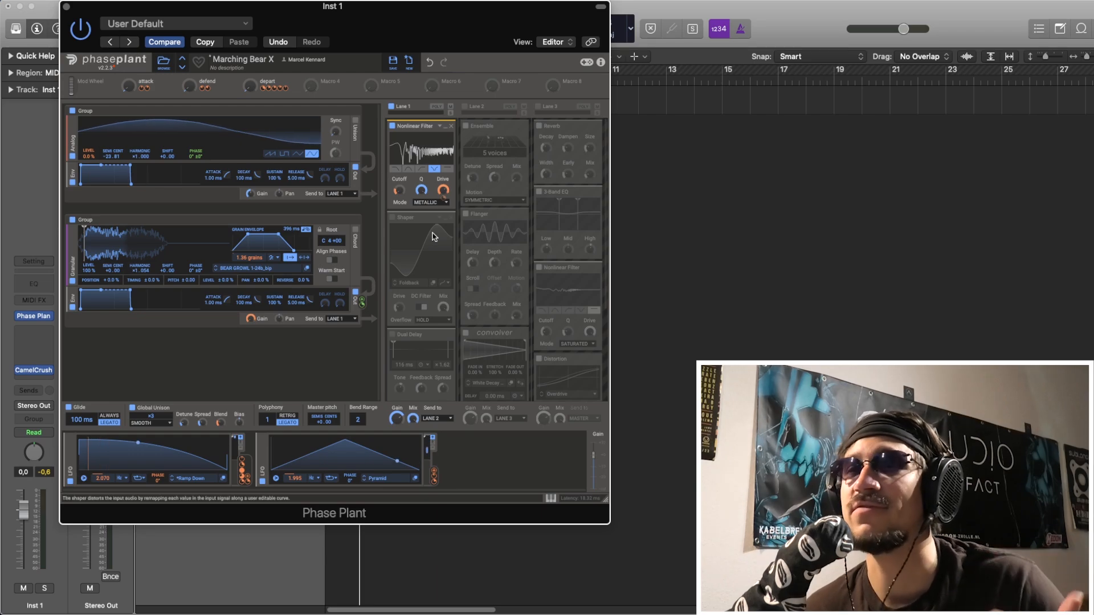
Re-enable lane 1's Shaper and Dual Delay one after the other while auditioning the loop.
{"action": "scroll", "coordinate": [444, 272], "scroll_direction": "down", "scroll_amount": 1}
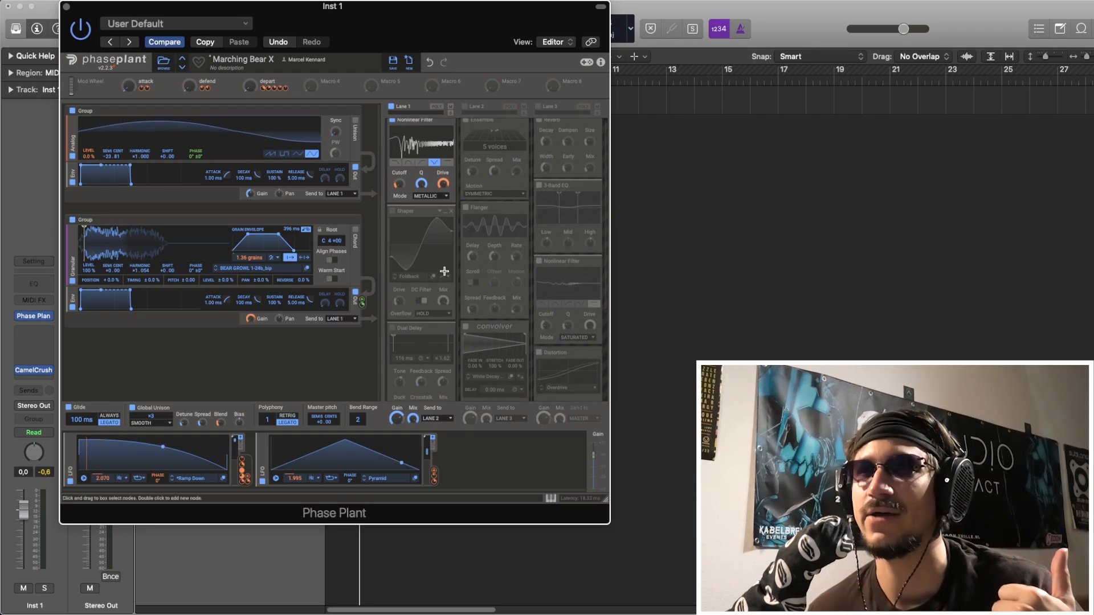
{"action": "scroll", "coordinate": [444, 271], "scroll_direction": "down", "scroll_amount": 2}
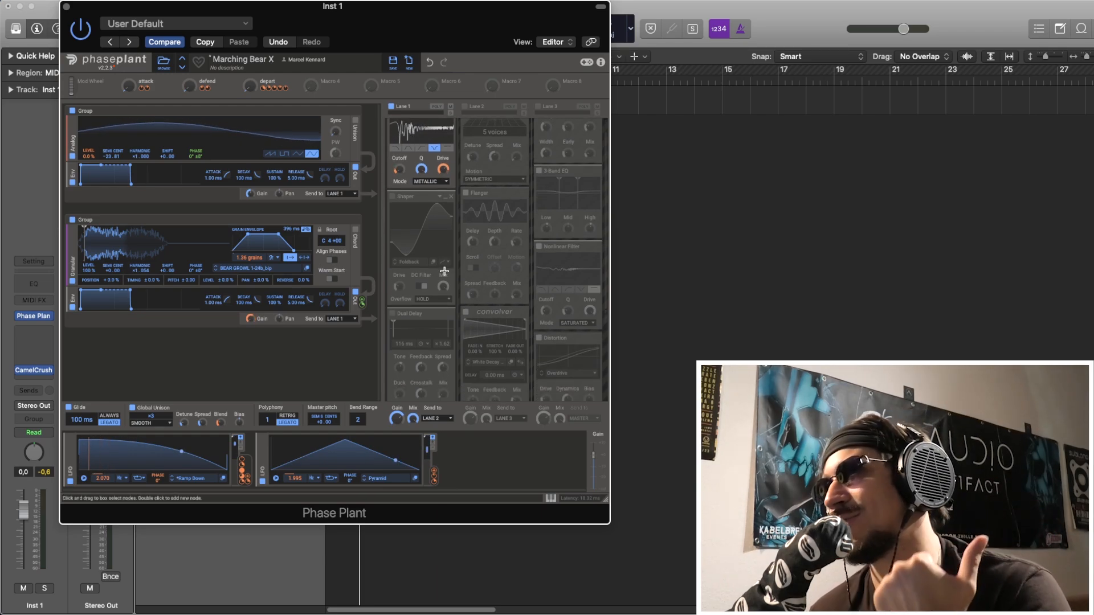
{"action": "left_click", "coordinate": [392, 197]}
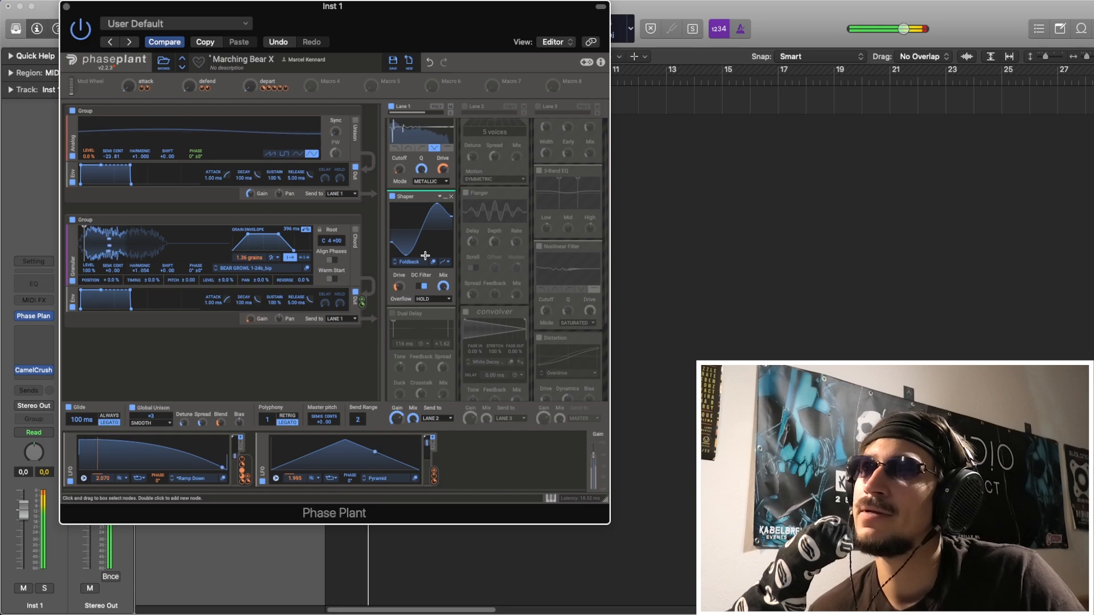
{"action": "scroll", "coordinate": [399, 284], "scroll_direction": "down", "scroll_amount": 1}
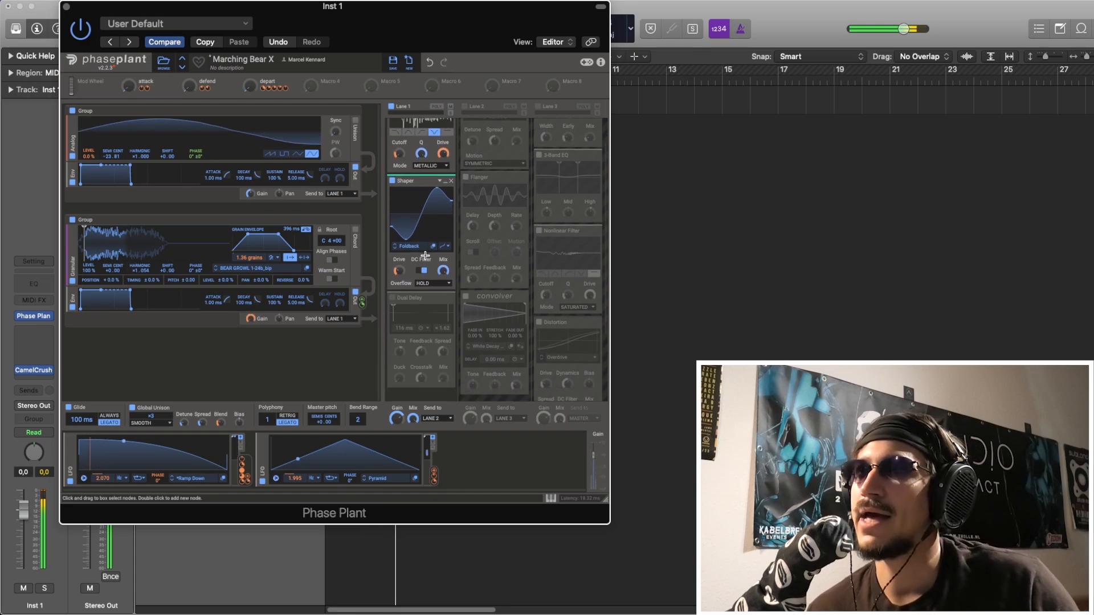
{"action": "left_click", "coordinate": [392, 297]}
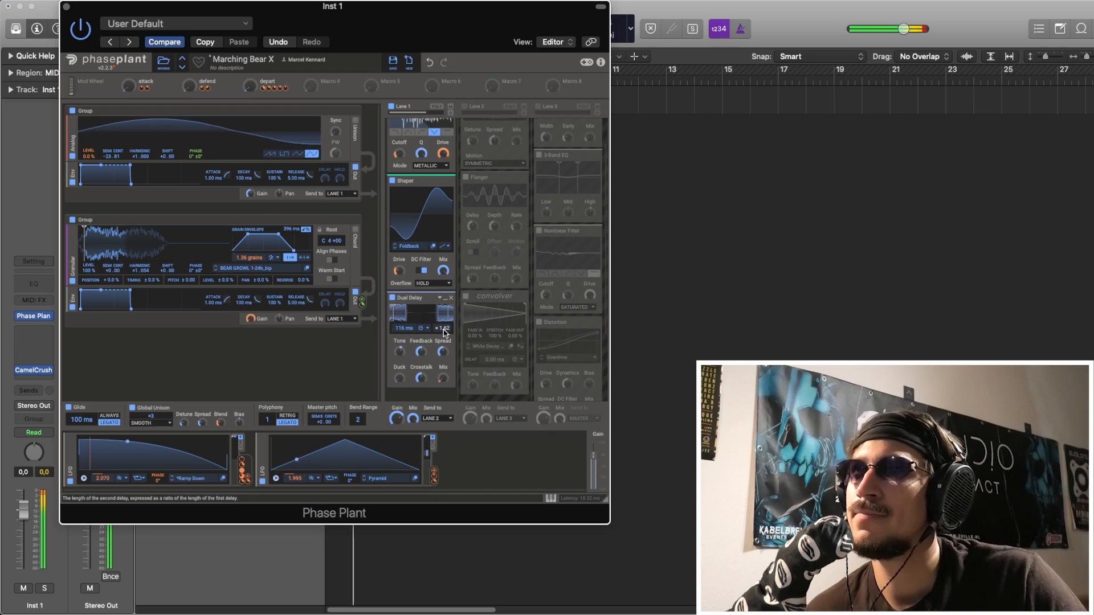
Enable lane 2 during playback, review its effects and check which impulse response the Convolver uses.
{"action": "scroll", "coordinate": [444, 228], "scroll_direction": "up", "scroll_amount": 2}
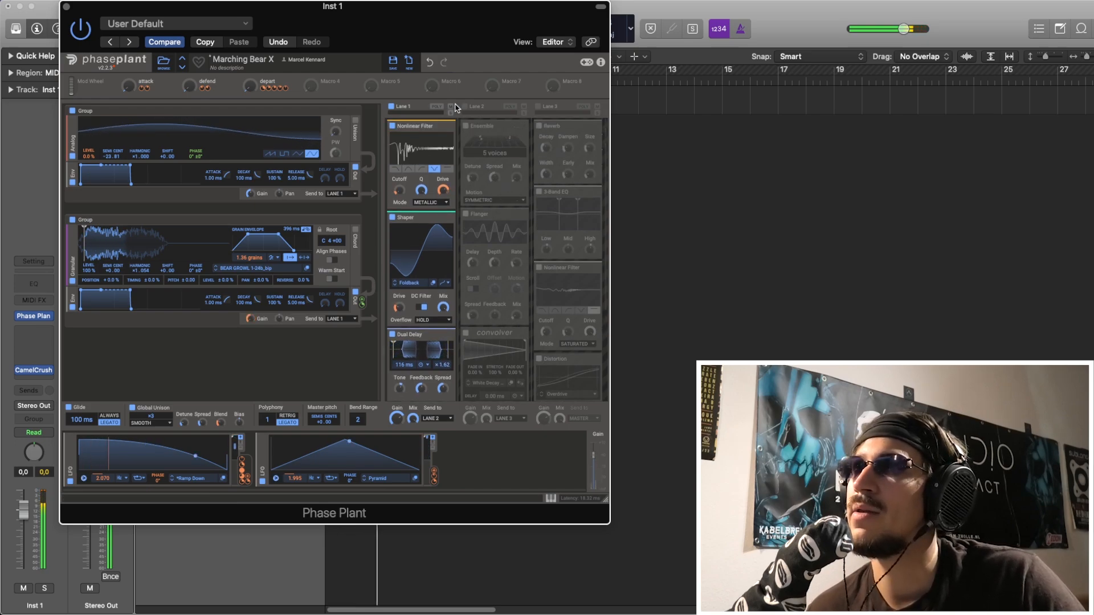
{"action": "left_click", "coordinate": [464, 108]}
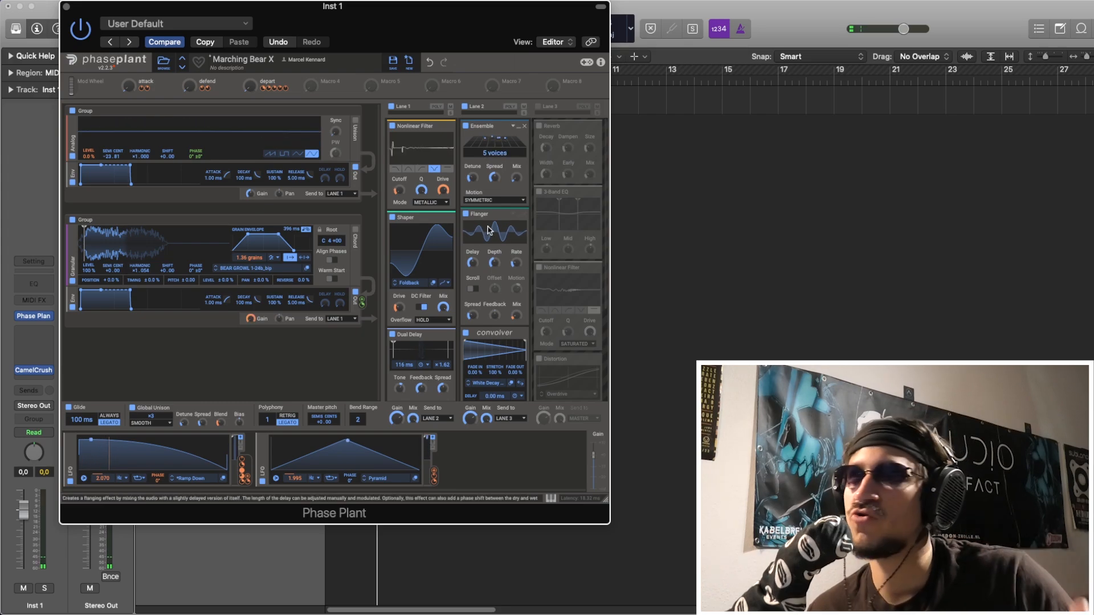
{"action": "scroll", "coordinate": [499, 272], "scroll_direction": "down", "scroll_amount": 1}
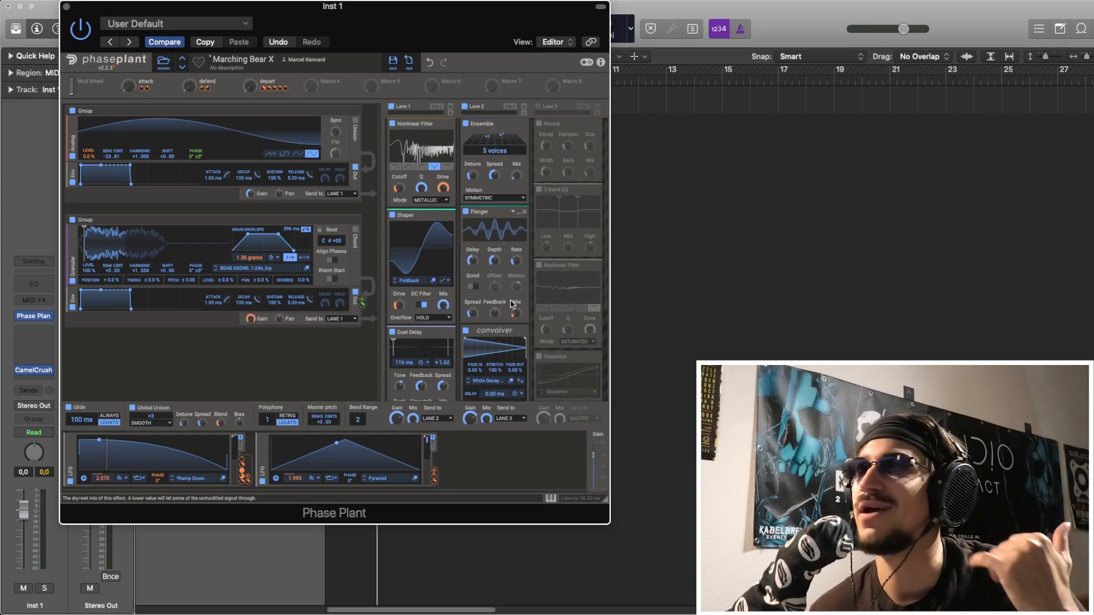
{"action": "scroll", "coordinate": [507, 299], "scroll_direction": "down", "scroll_amount": 2}
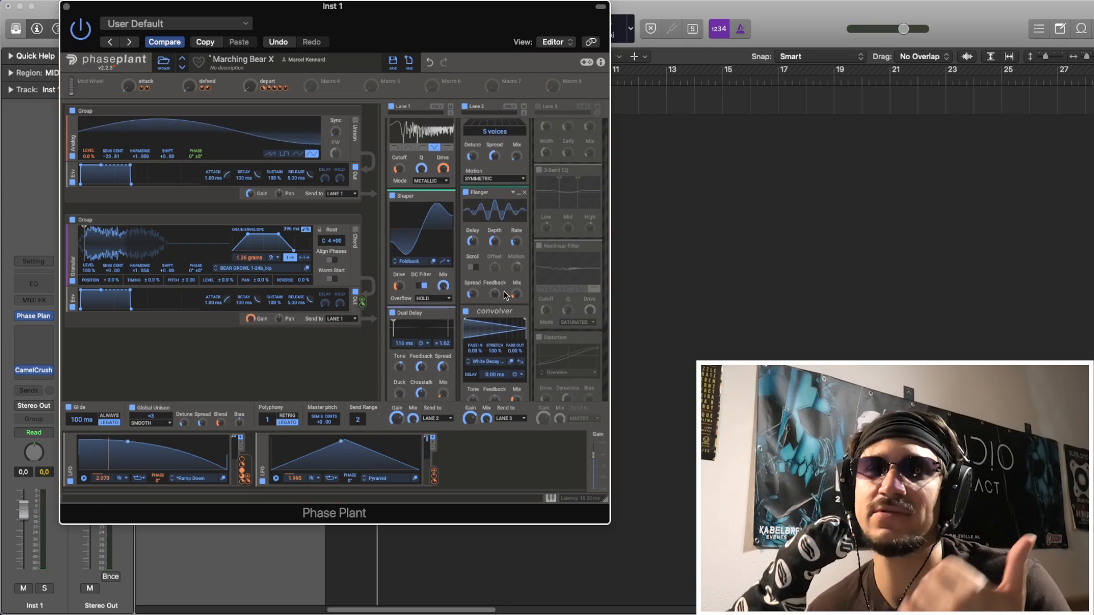
{"action": "scroll", "coordinate": [490, 297], "scroll_direction": "down", "scroll_amount": 3}
{"action": "scroll", "coordinate": [484, 319], "scroll_direction": "down", "scroll_amount": 1}
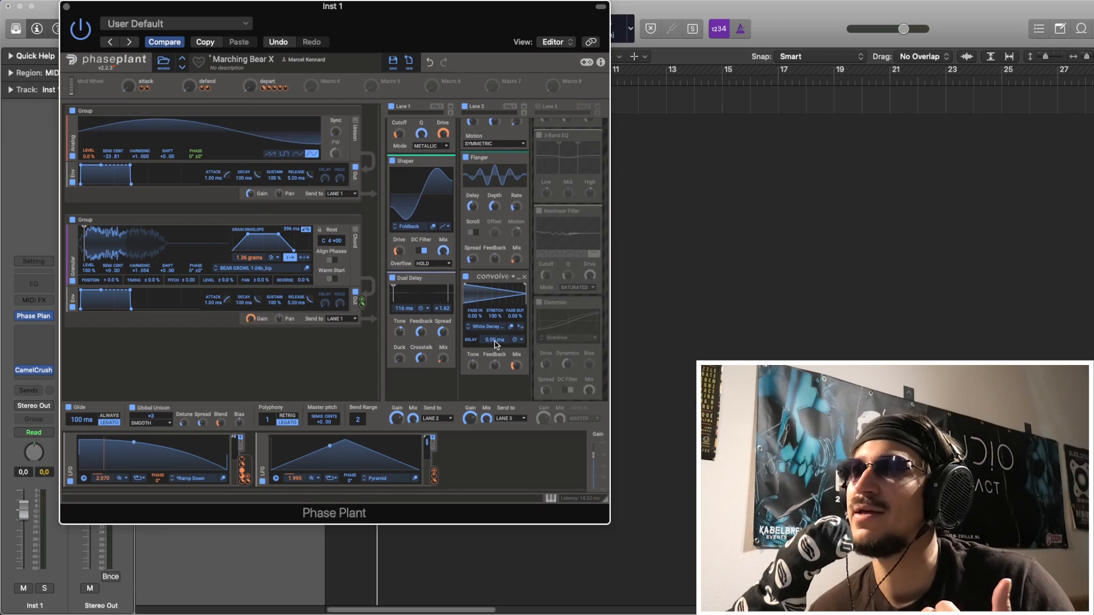
{"action": "left_click", "coordinate": [496, 327]}
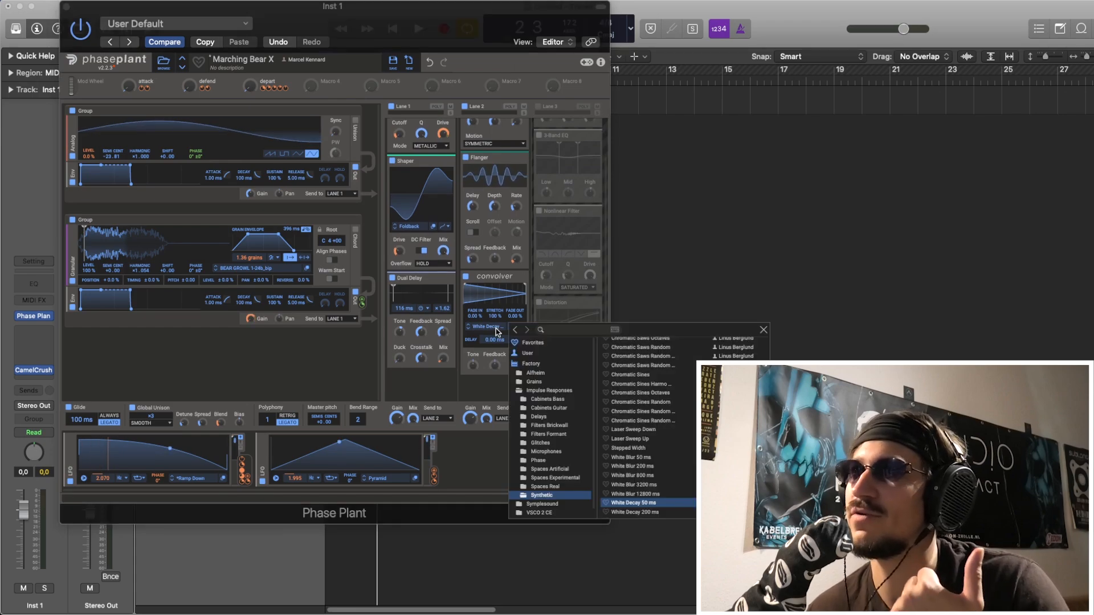
{"action": "left_click", "coordinate": [764, 331]}
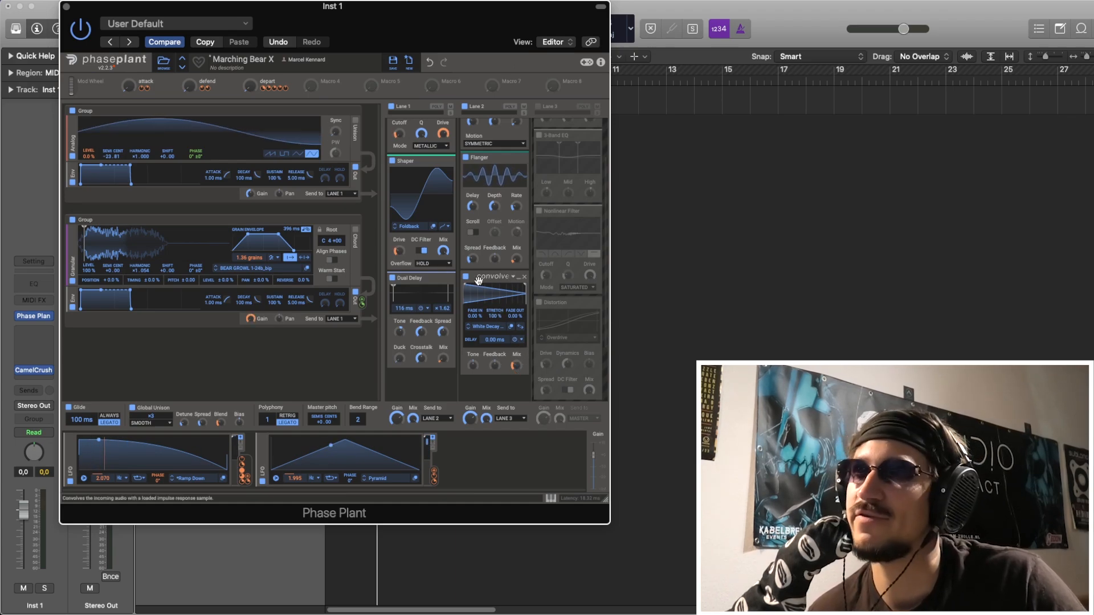
Enable lane 3 during playback and review its Reverb, 3-Band EQ, Nonlinear Filter and Distortion.
{"action": "scroll", "coordinate": [480, 314], "scroll_direction": "up", "scroll_amount": 2}
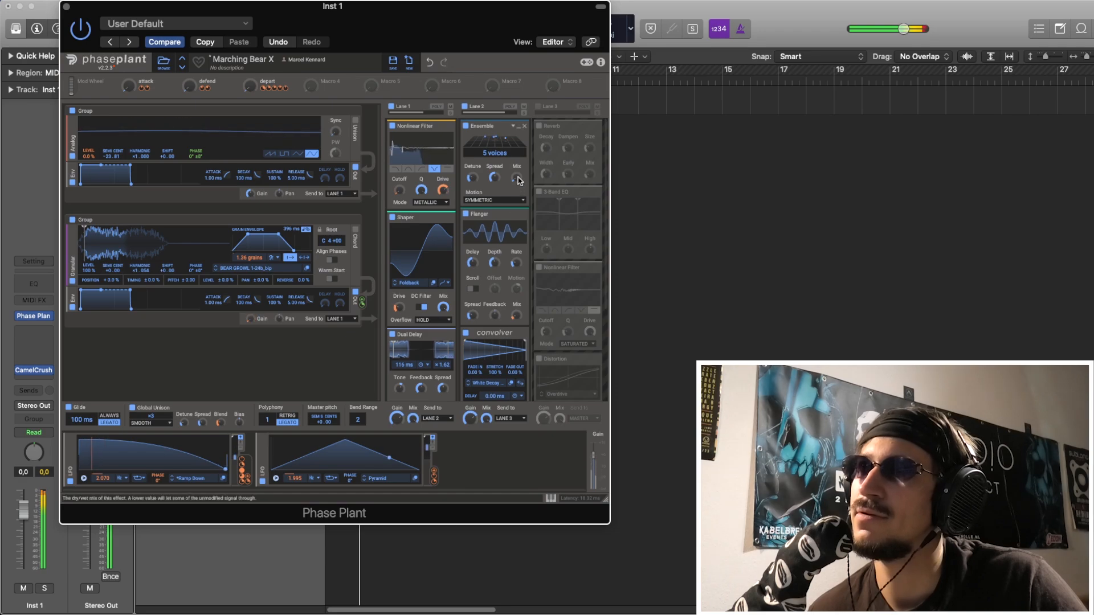
{"action": "left_click", "coordinate": [537, 106]}
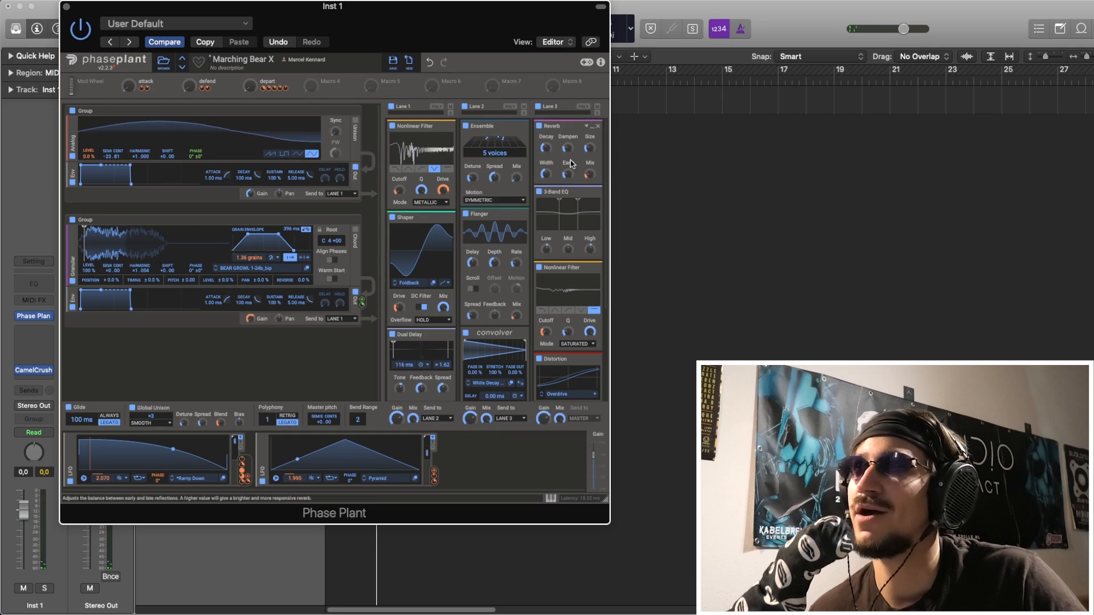
{"action": "scroll", "coordinate": [550, 220], "scroll_direction": "down", "scroll_amount": 1}
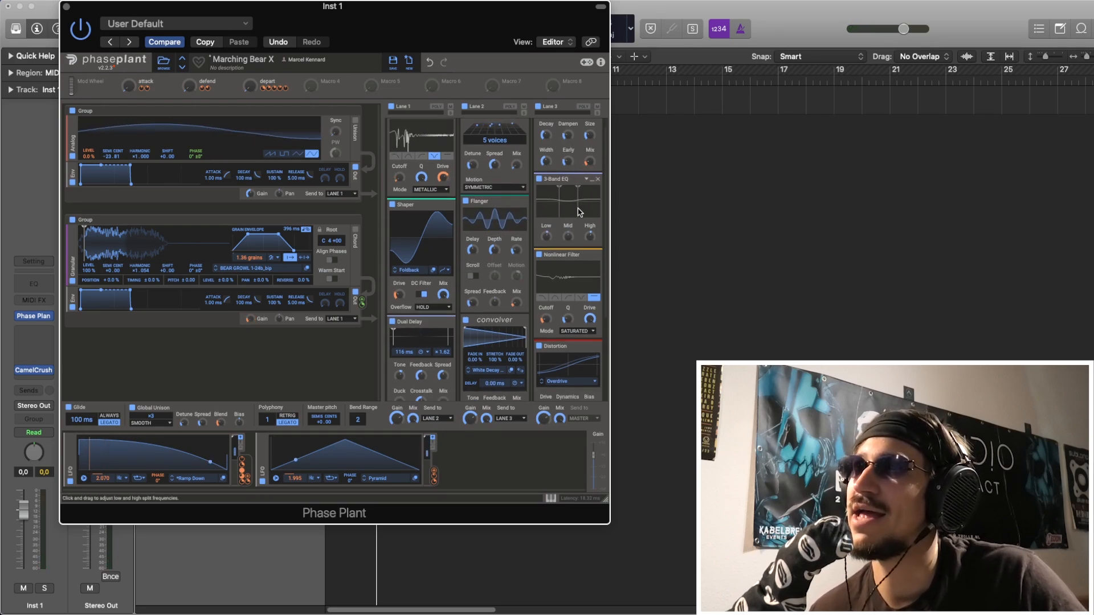
{"action": "scroll", "coordinate": [554, 238], "scroll_direction": "down", "scroll_amount": 5}
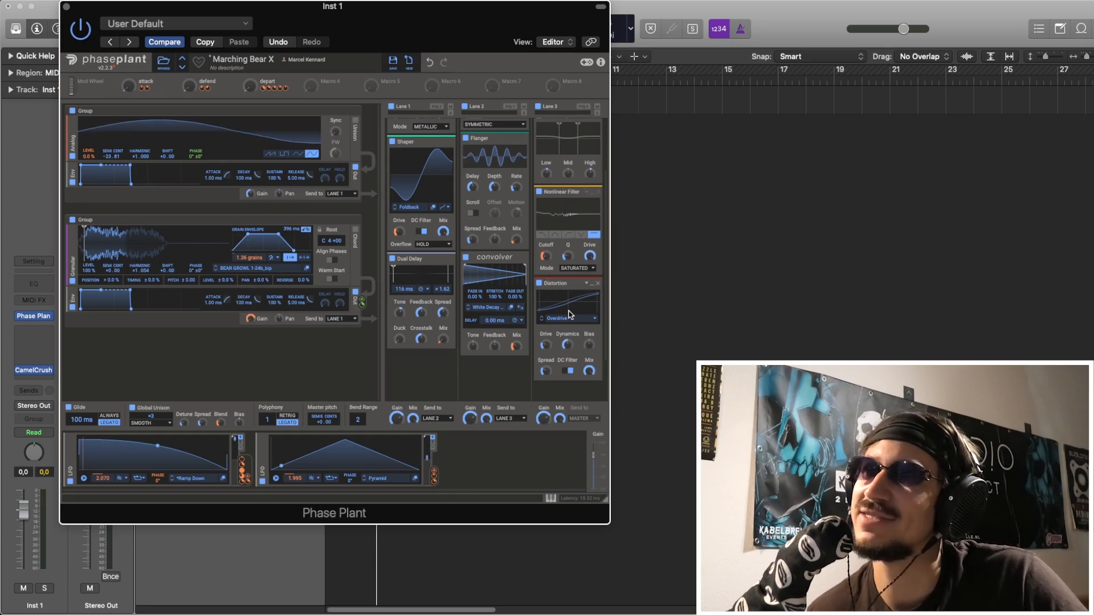
Play the loop with the defend macro fully up and the depart macro partly raised, and try the attack macro.
{"action": "key", "text": "space"}
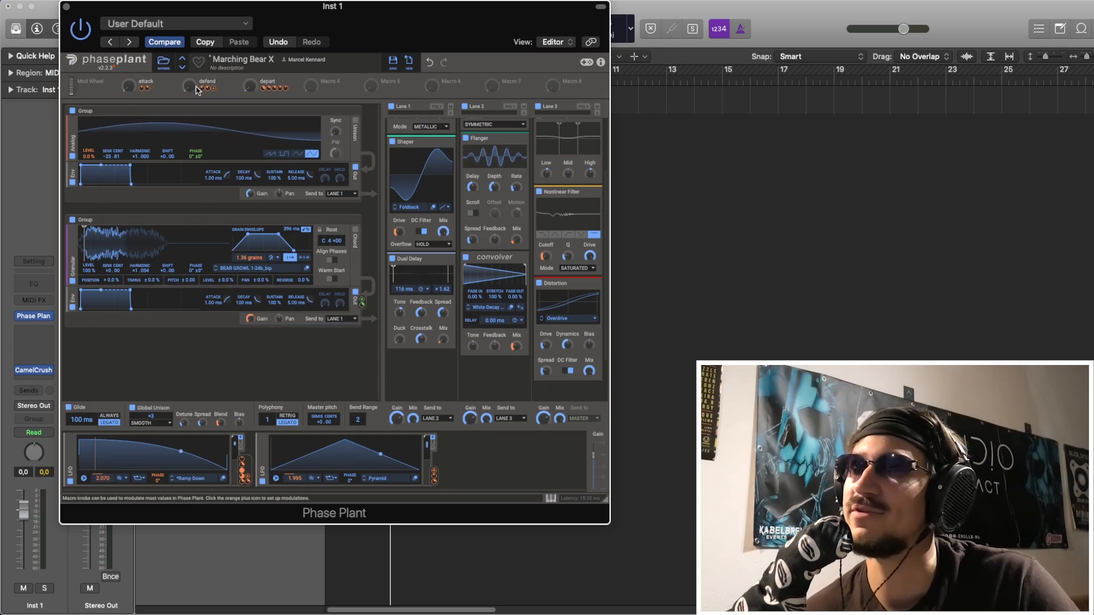
{"action": "key", "text": "space"}
{"action": "left_click_drag", "start_coordinate": [190, 86], "coordinate": [252, 54]}
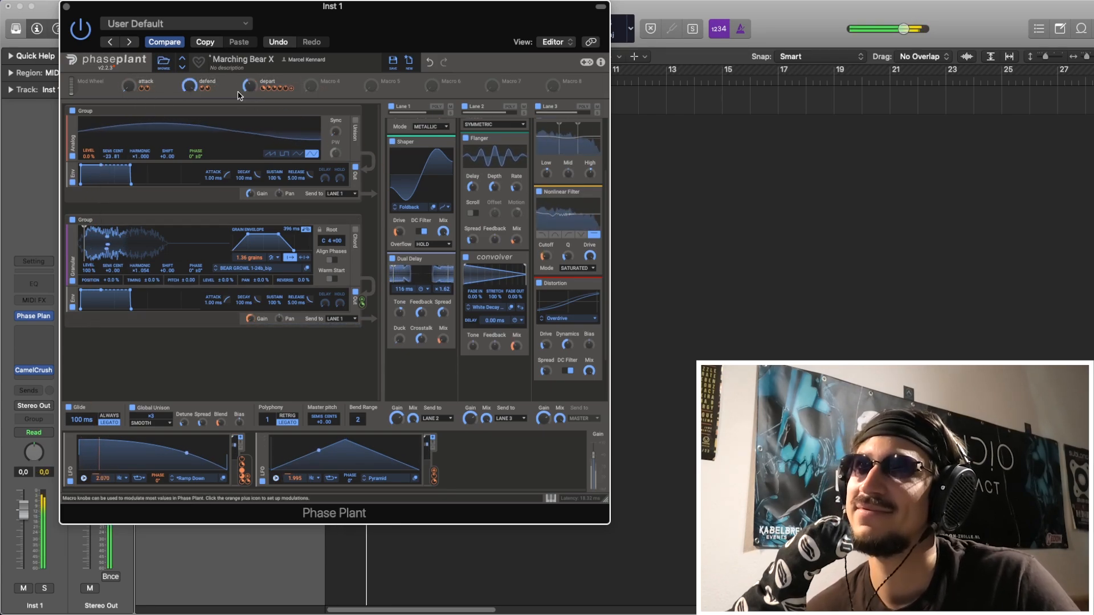
{"action": "mouse_move", "coordinate": [129, 87]}
{"action": "left_mouse_down"}
{"action": "mouse_move", "coordinate": [128, 40]}
{"action": "mouse_move", "coordinate": [128, 87]}
{"action": "left_mouse_up"}
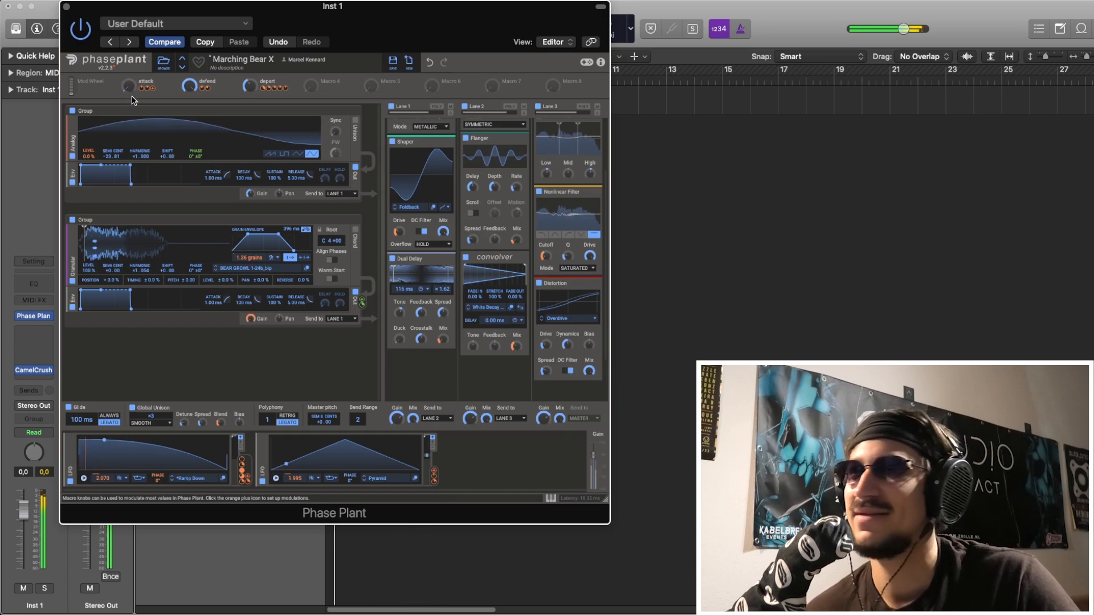